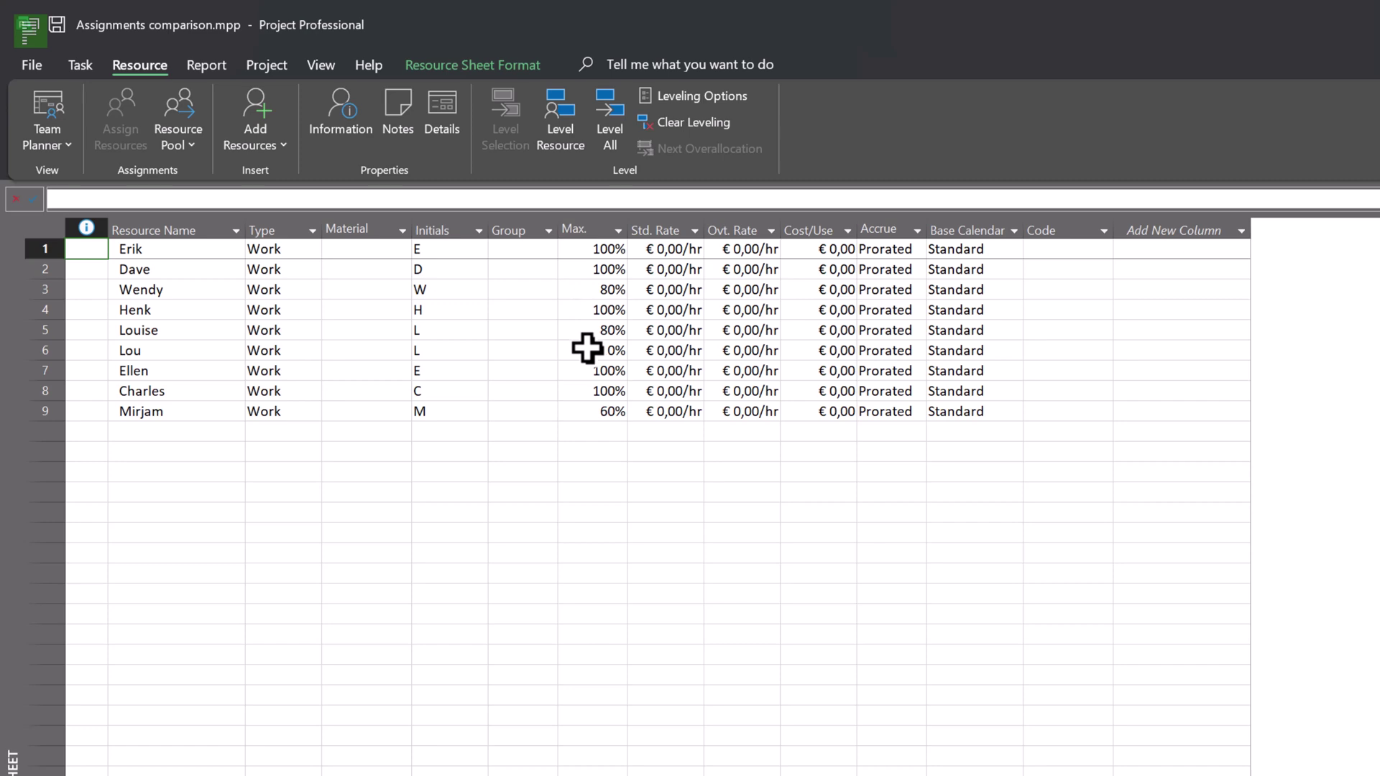
- Show the Gantt Chart and check the task name '1 long task' and its 20 wks duration
click(76, 67)
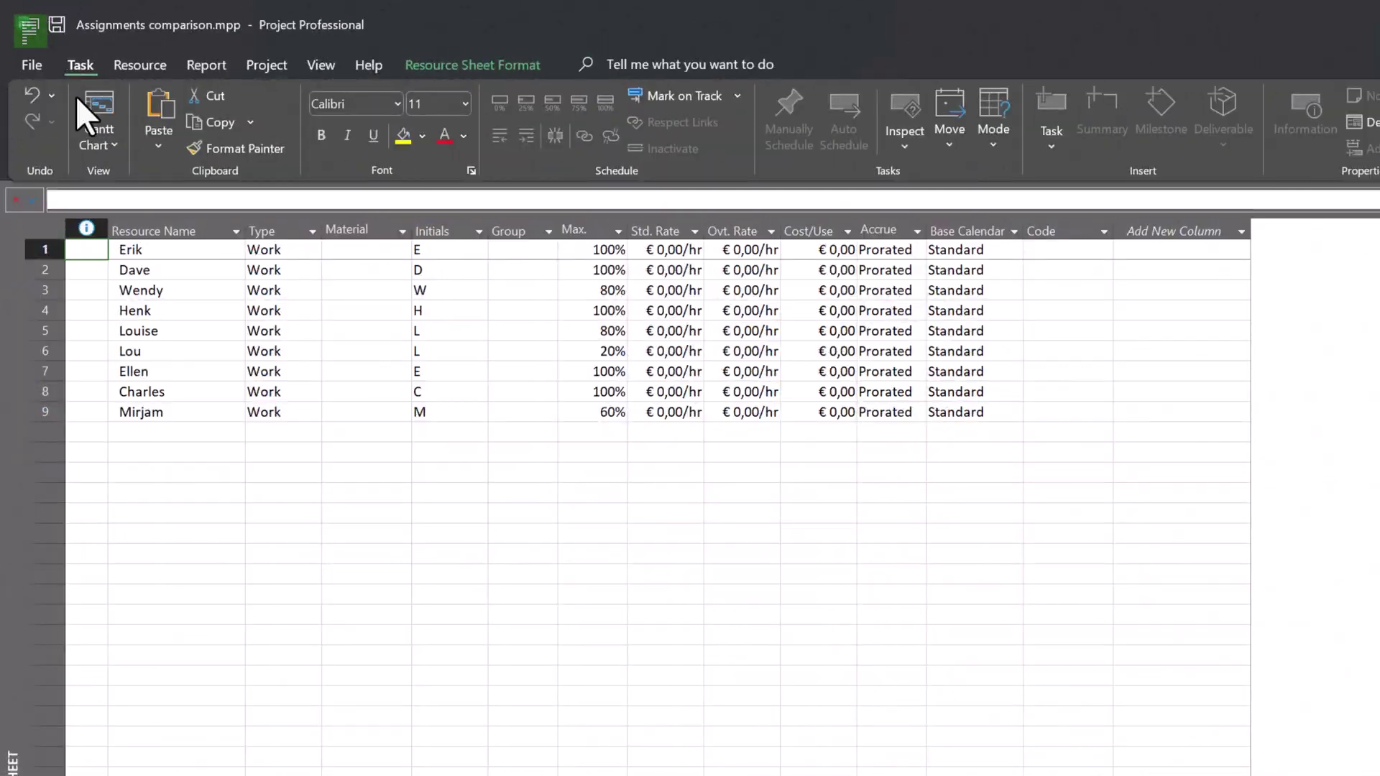
click(94, 105)
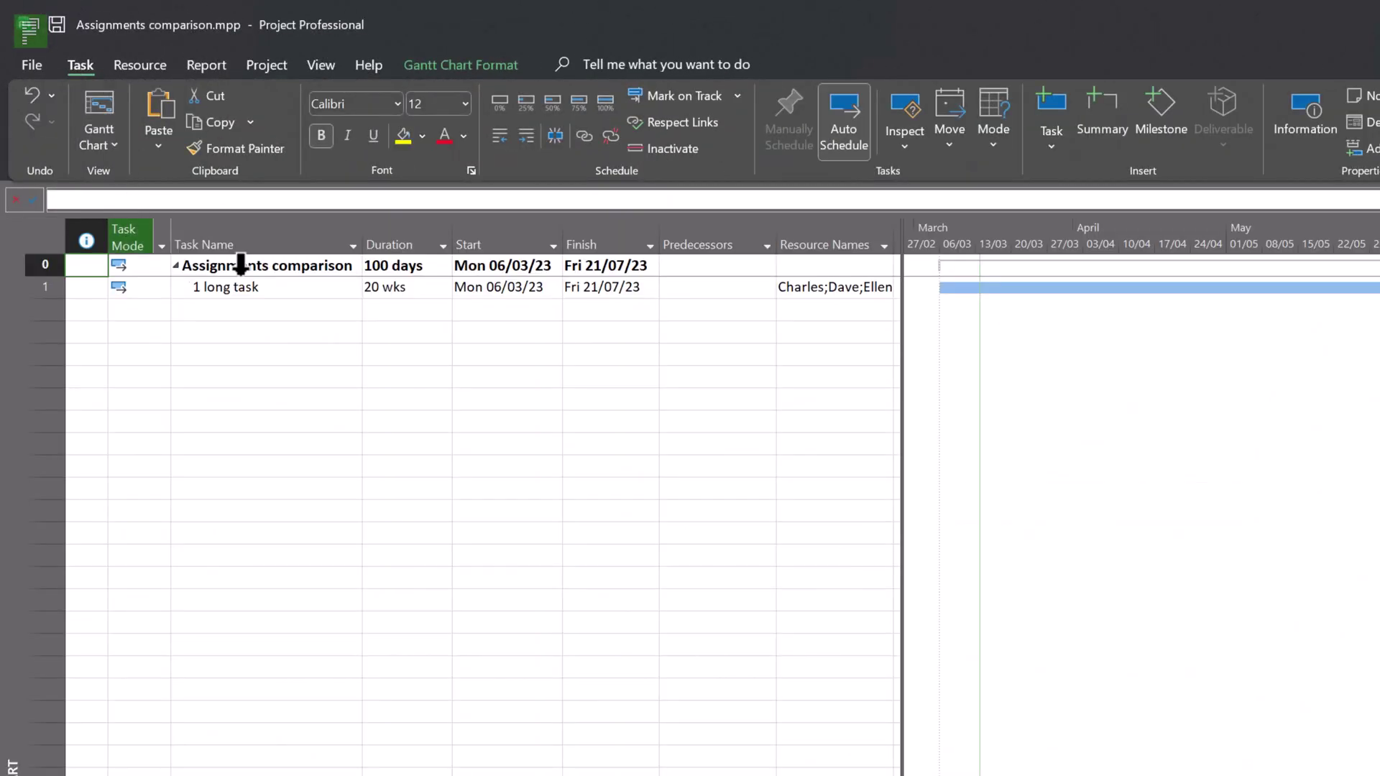
click(283, 285)
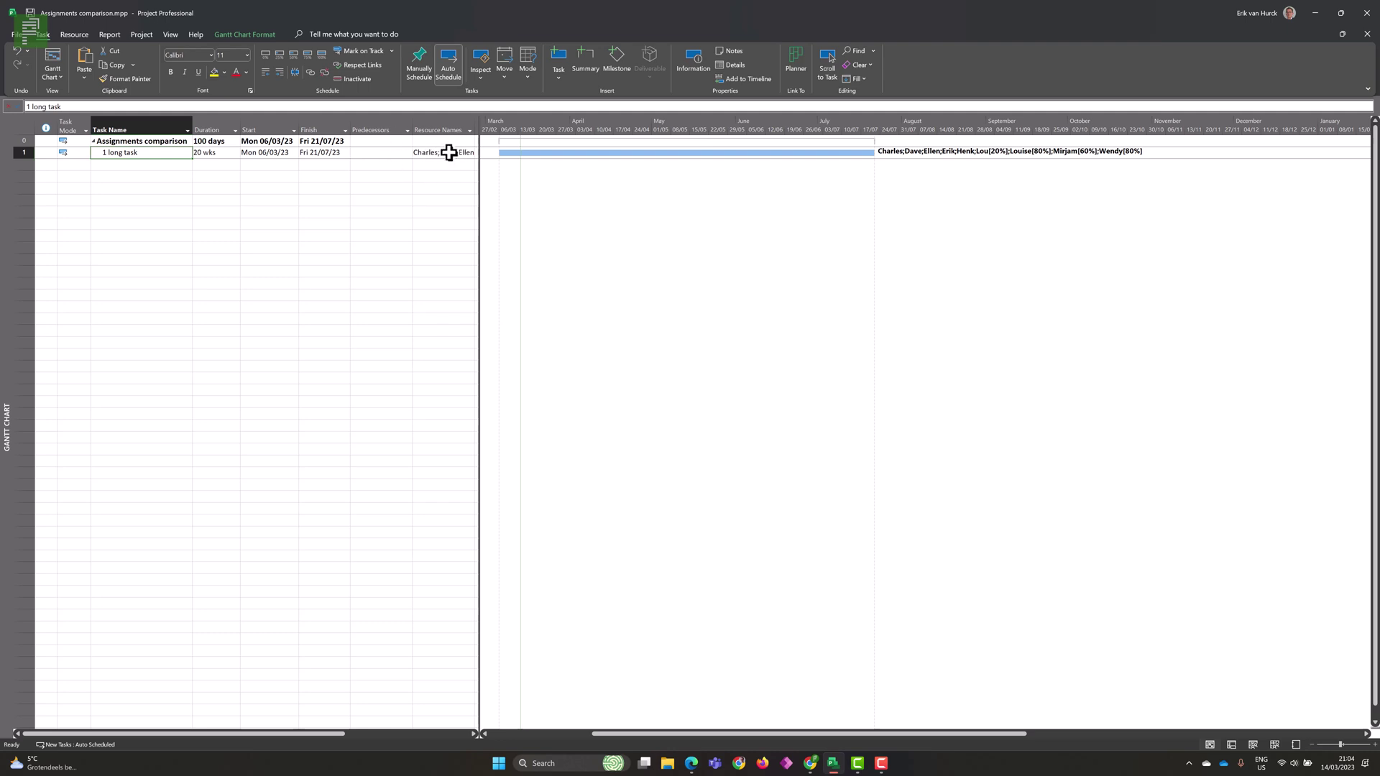
double_click(160, 153)
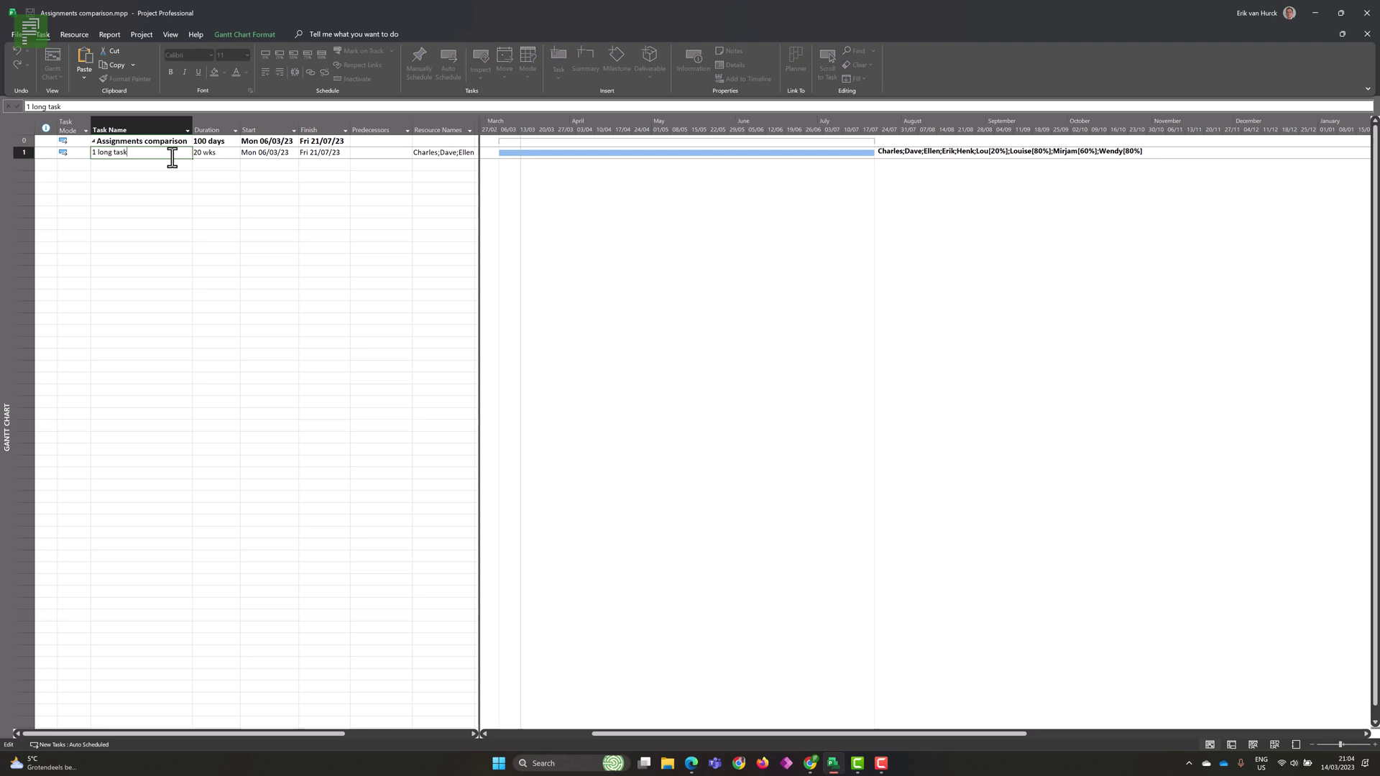
click(222, 153)
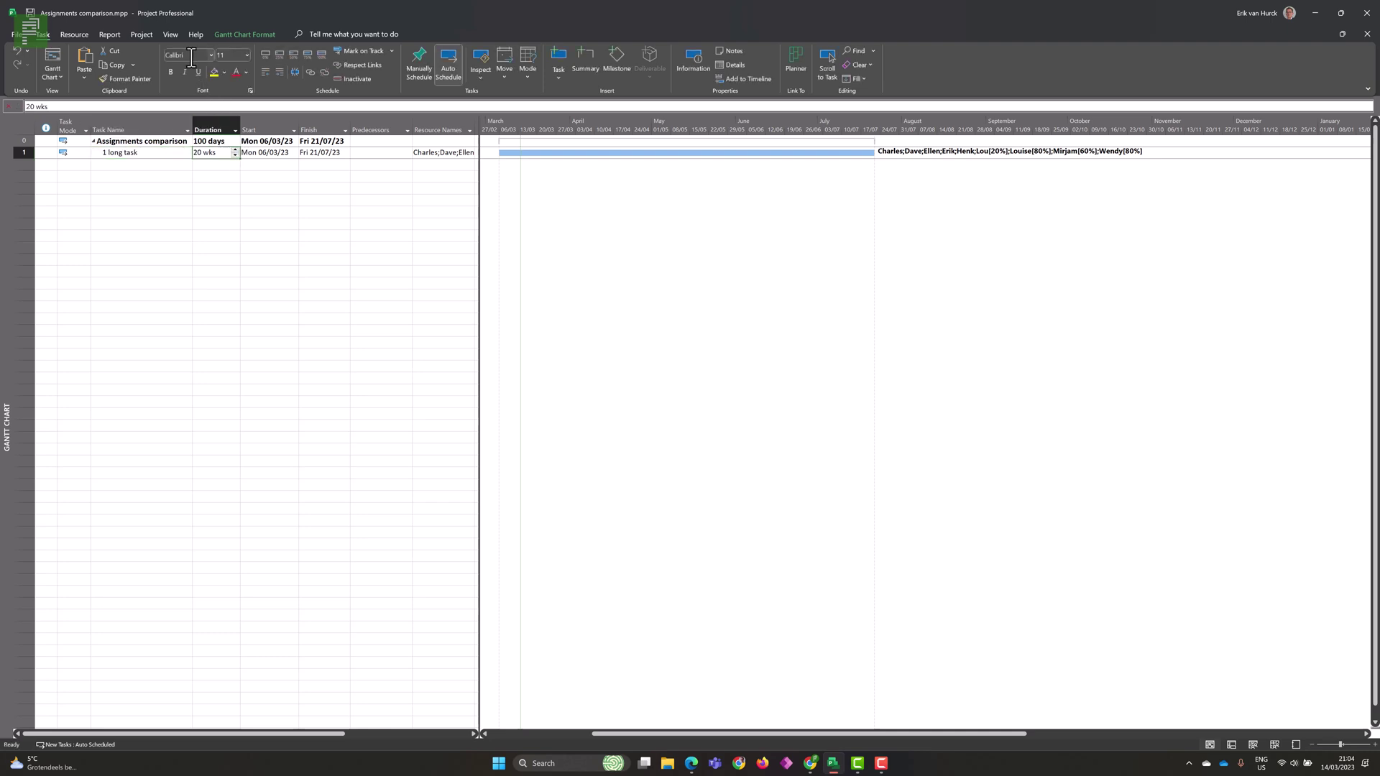
click(179, 38)
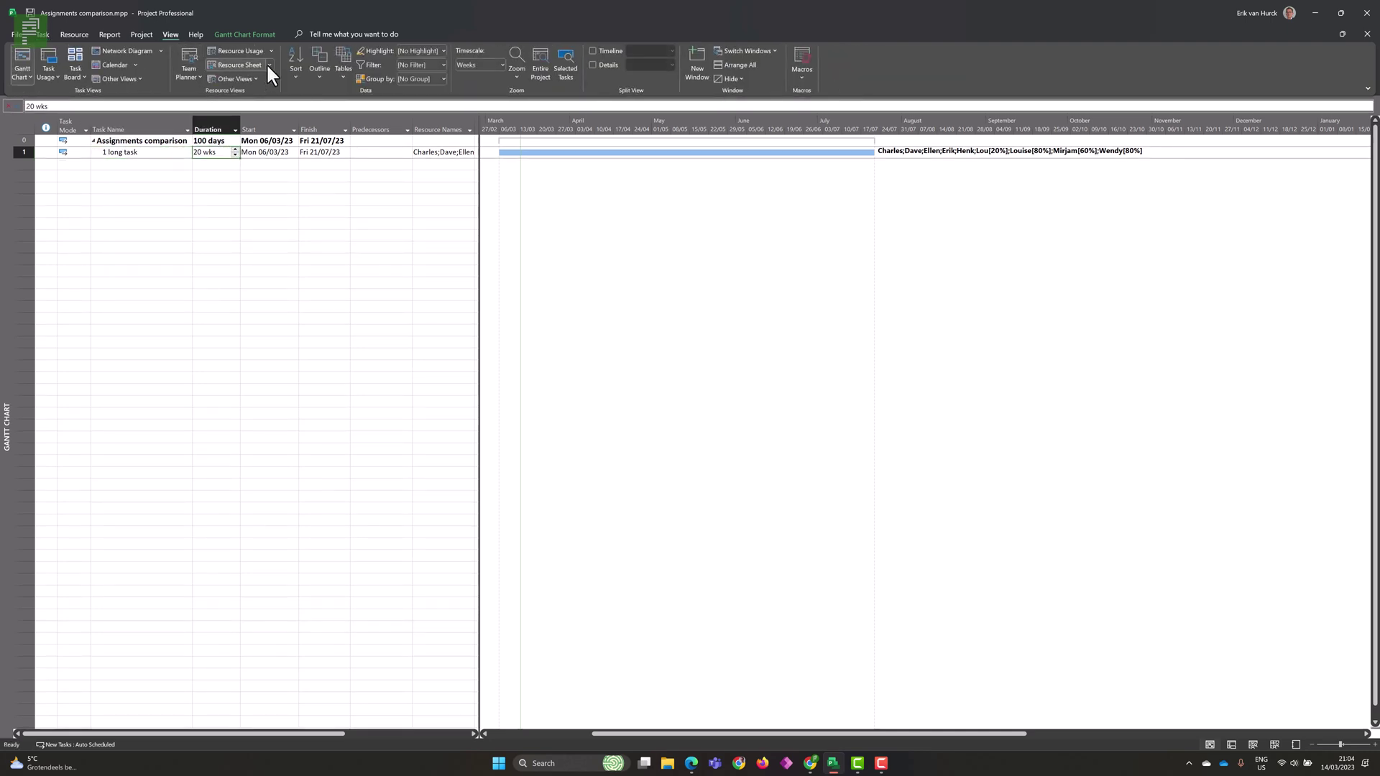
- Turn on Details and put Resource Usage in the lower pane beneath the Gantt Chart
click(592, 65)
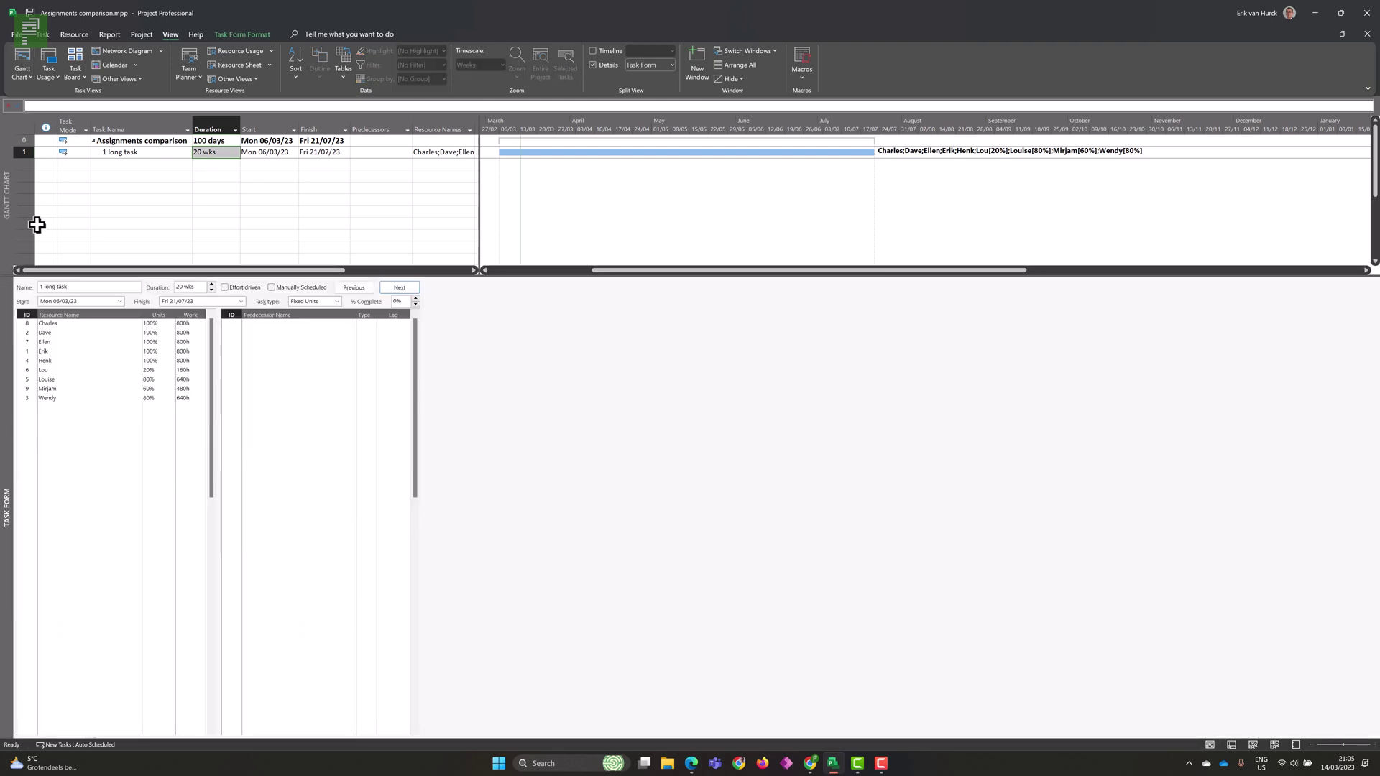
right_click(10, 286)
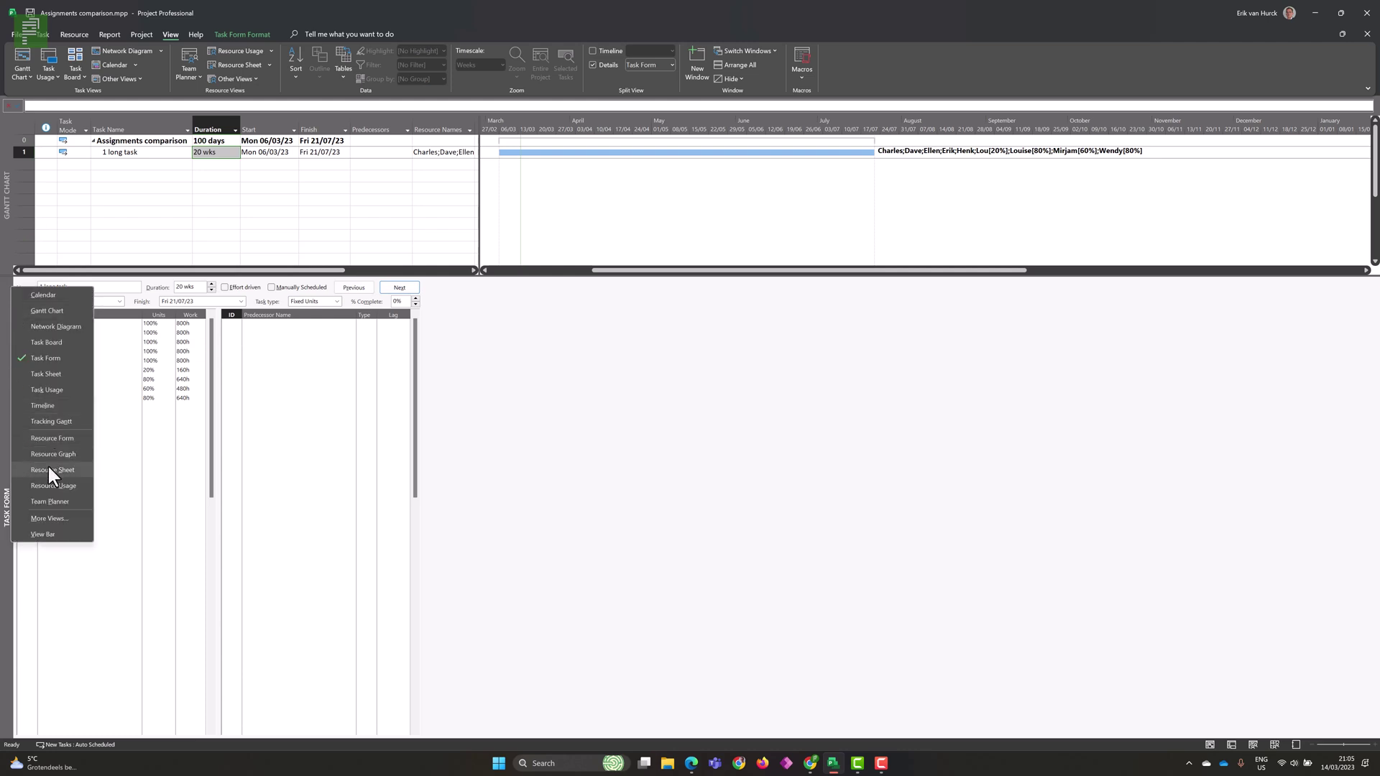
click(53, 486)
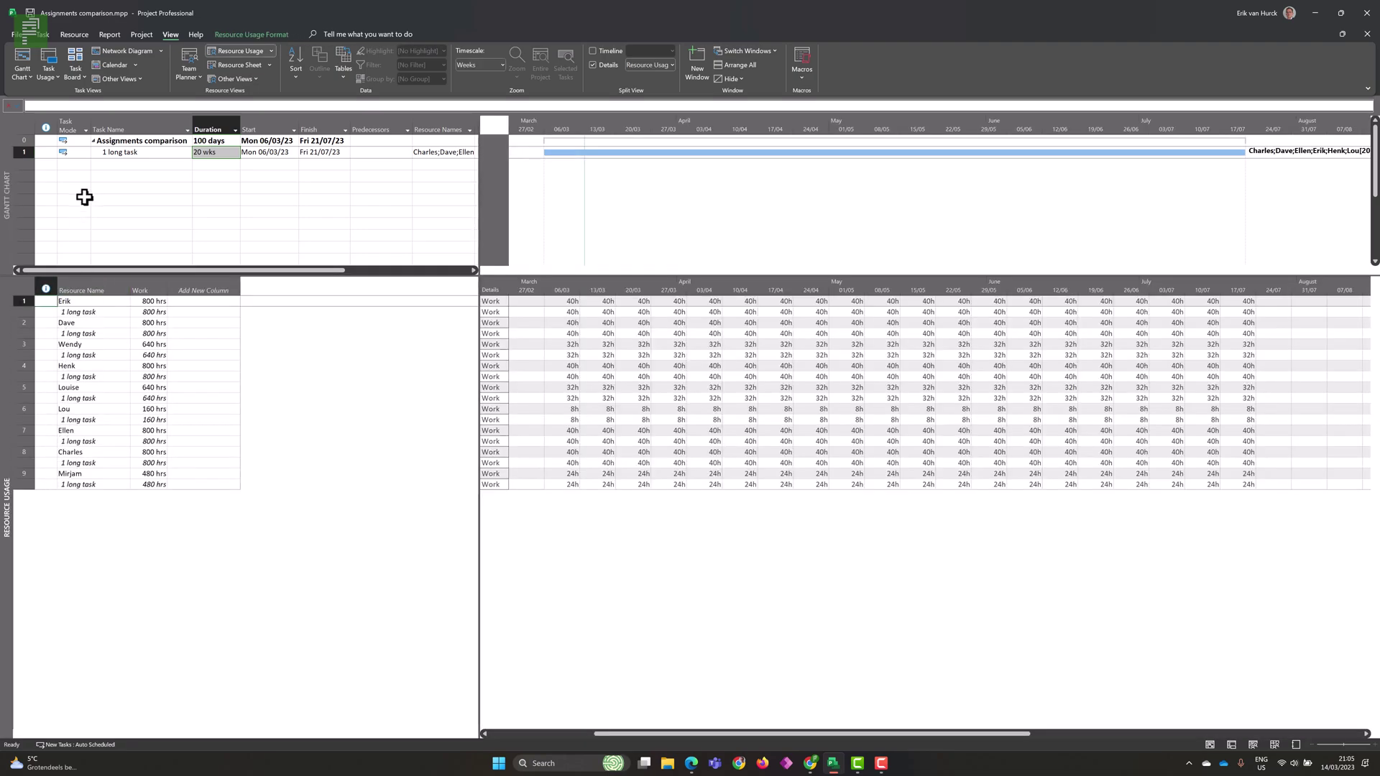
click(113, 151)
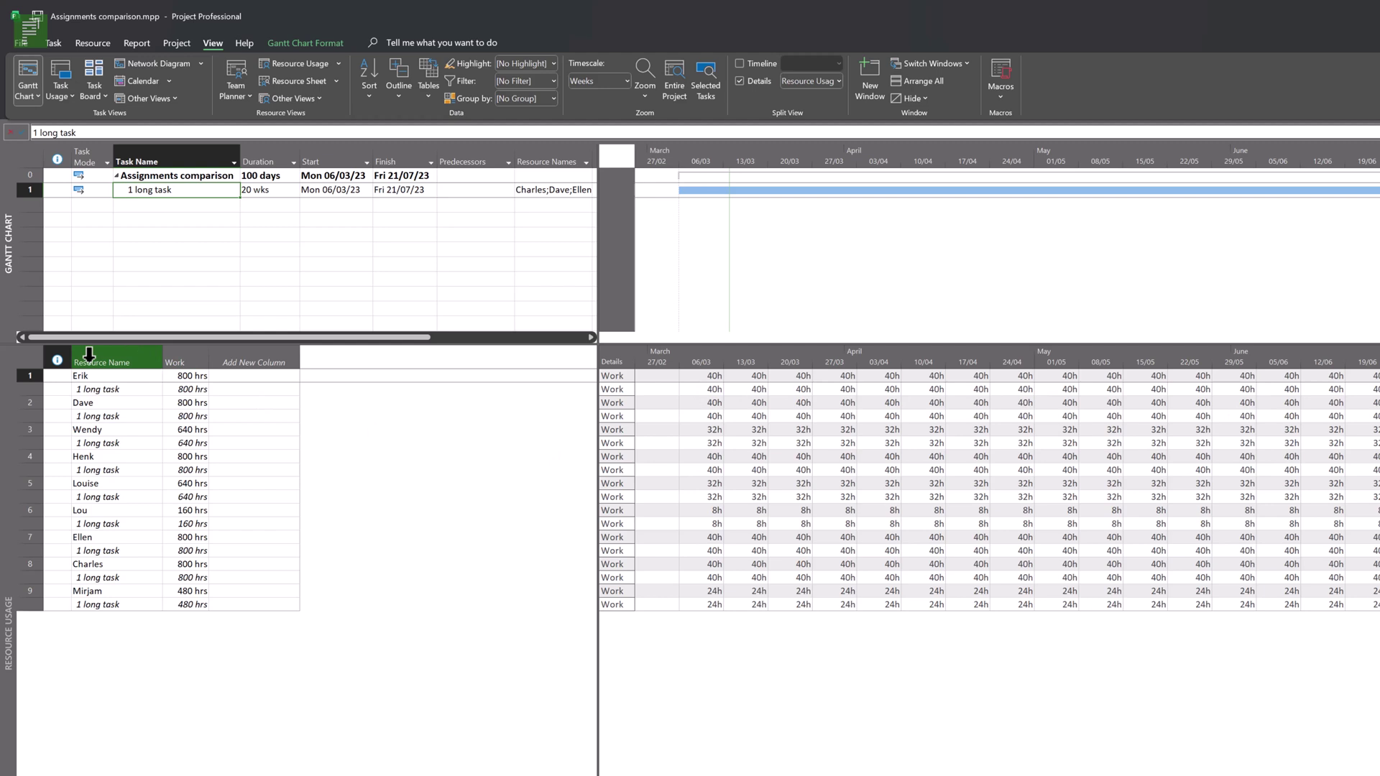
- Change the lower pane to Task Usage and select the 8h resource's 06/03 week
right_click(16, 386)
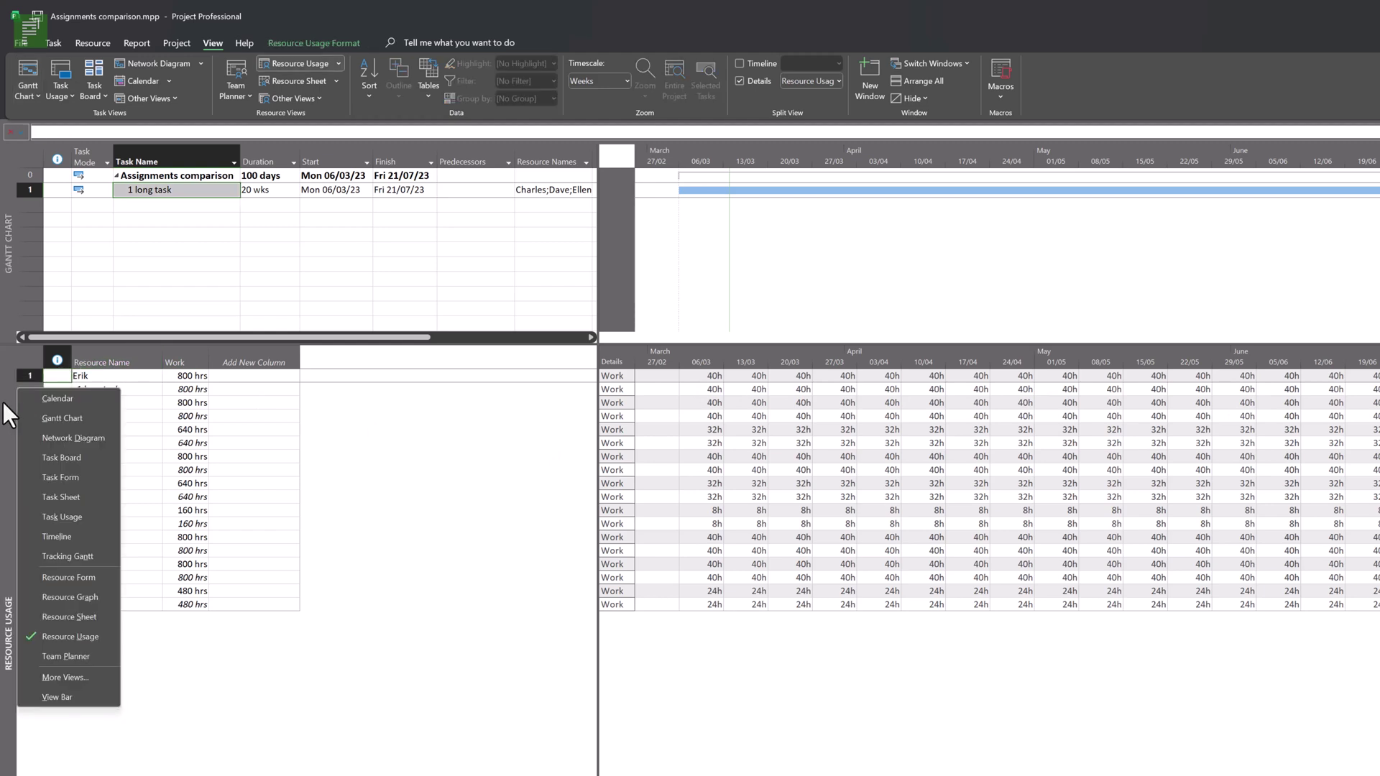
click(54, 515)
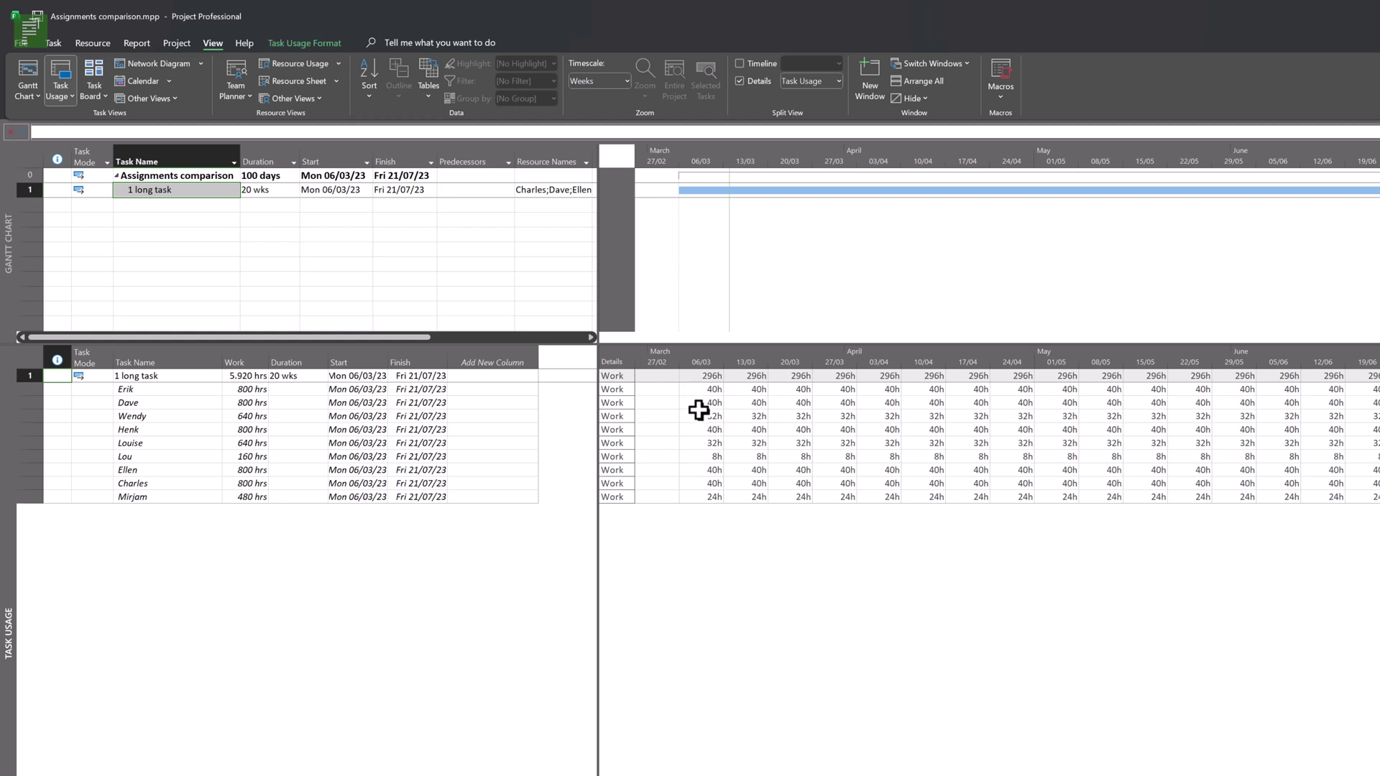
click(701, 458)
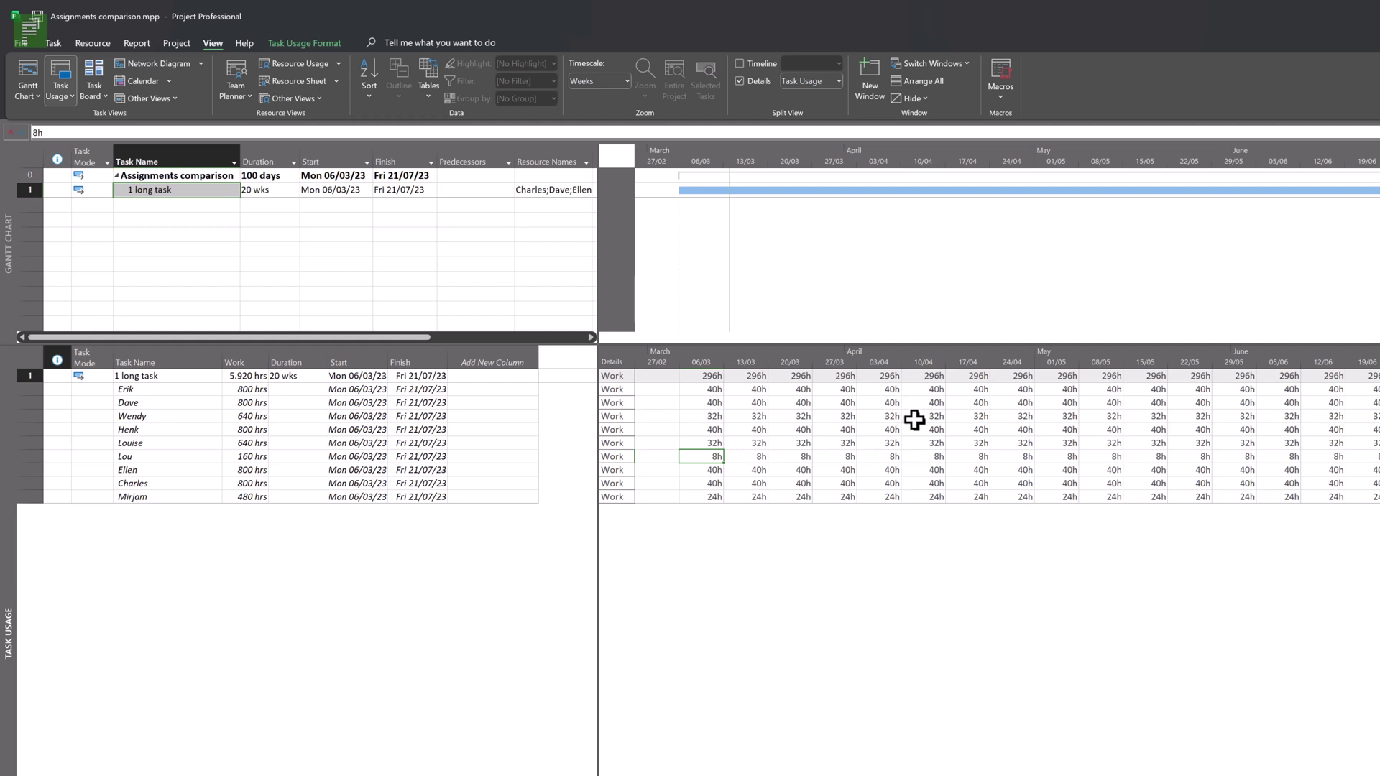
- Enter 4h for the 8h resource in weeks 01/05, 08/05, 15/05 and 22/05
click(885, 456)
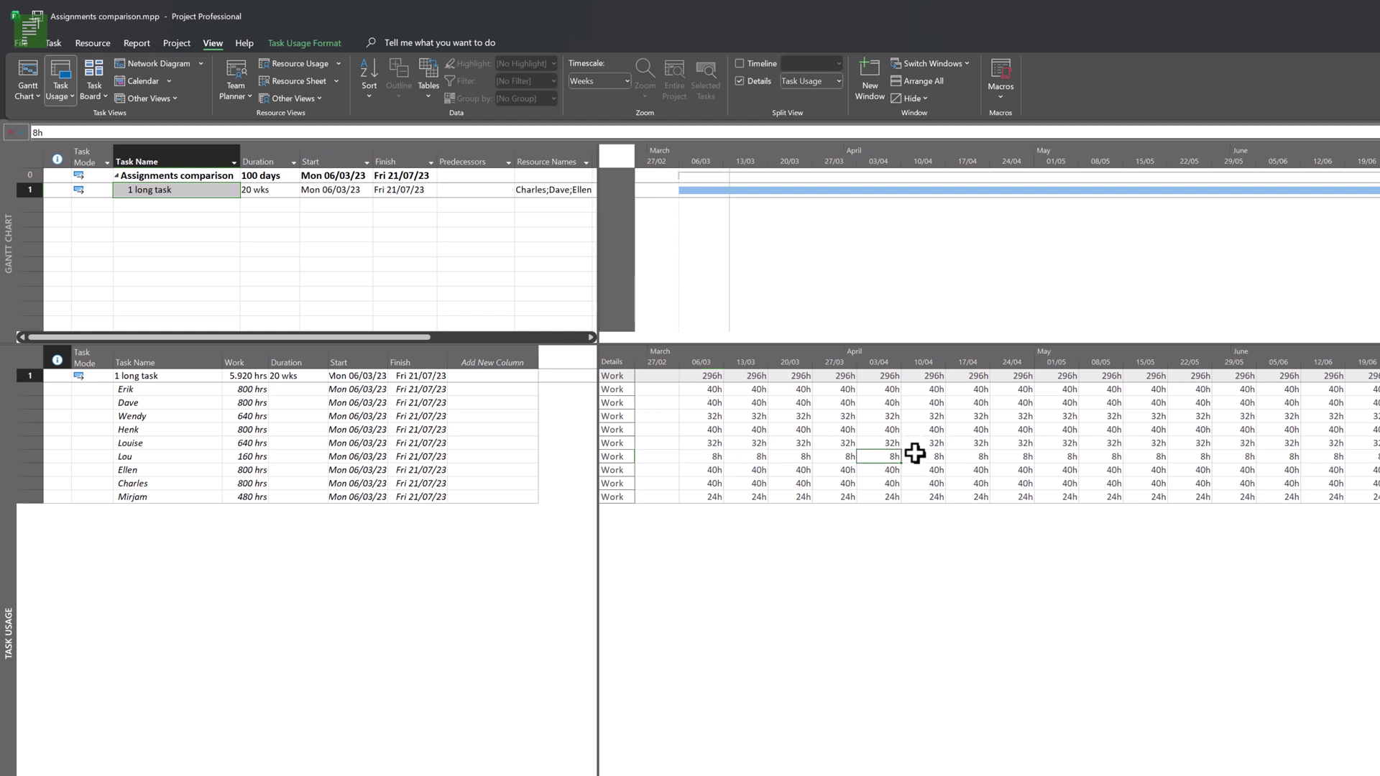
click(1057, 458)
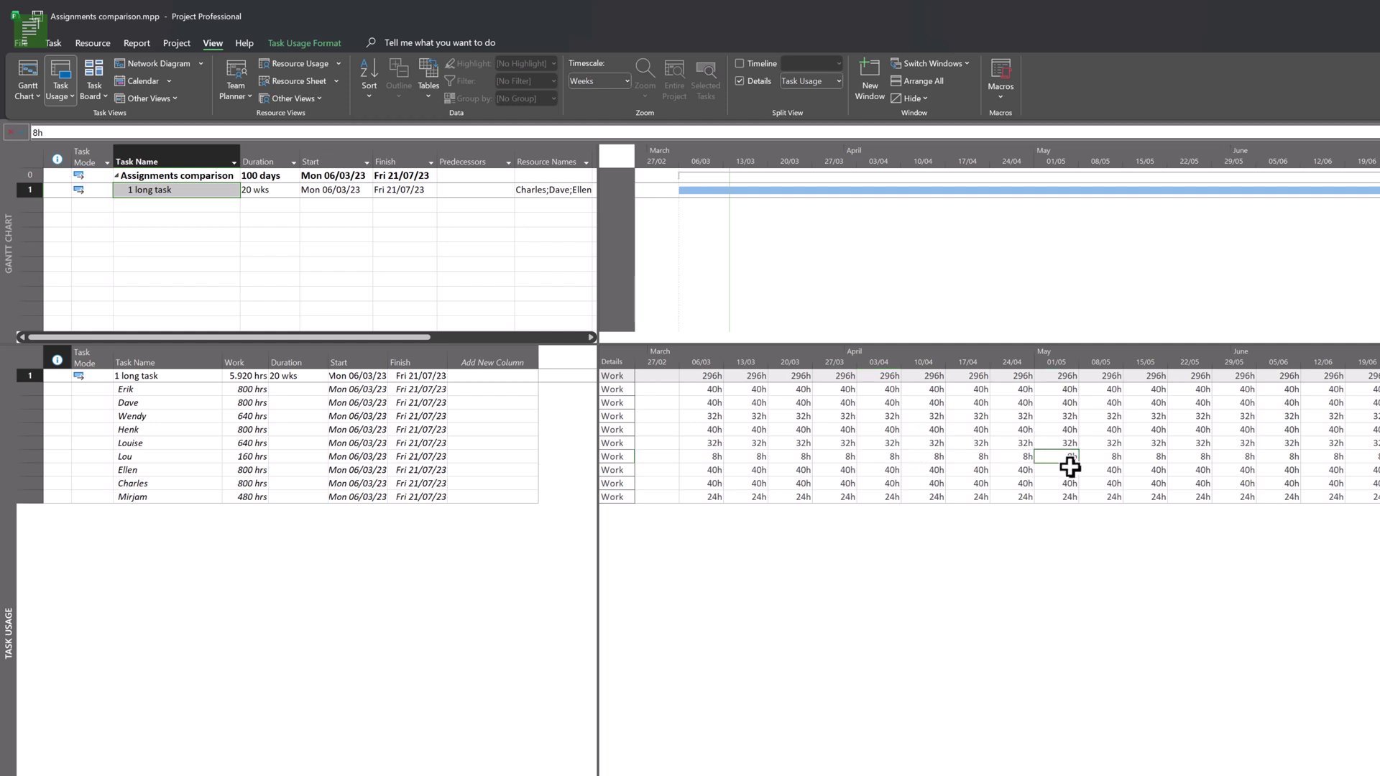
text(4)
key(Return)
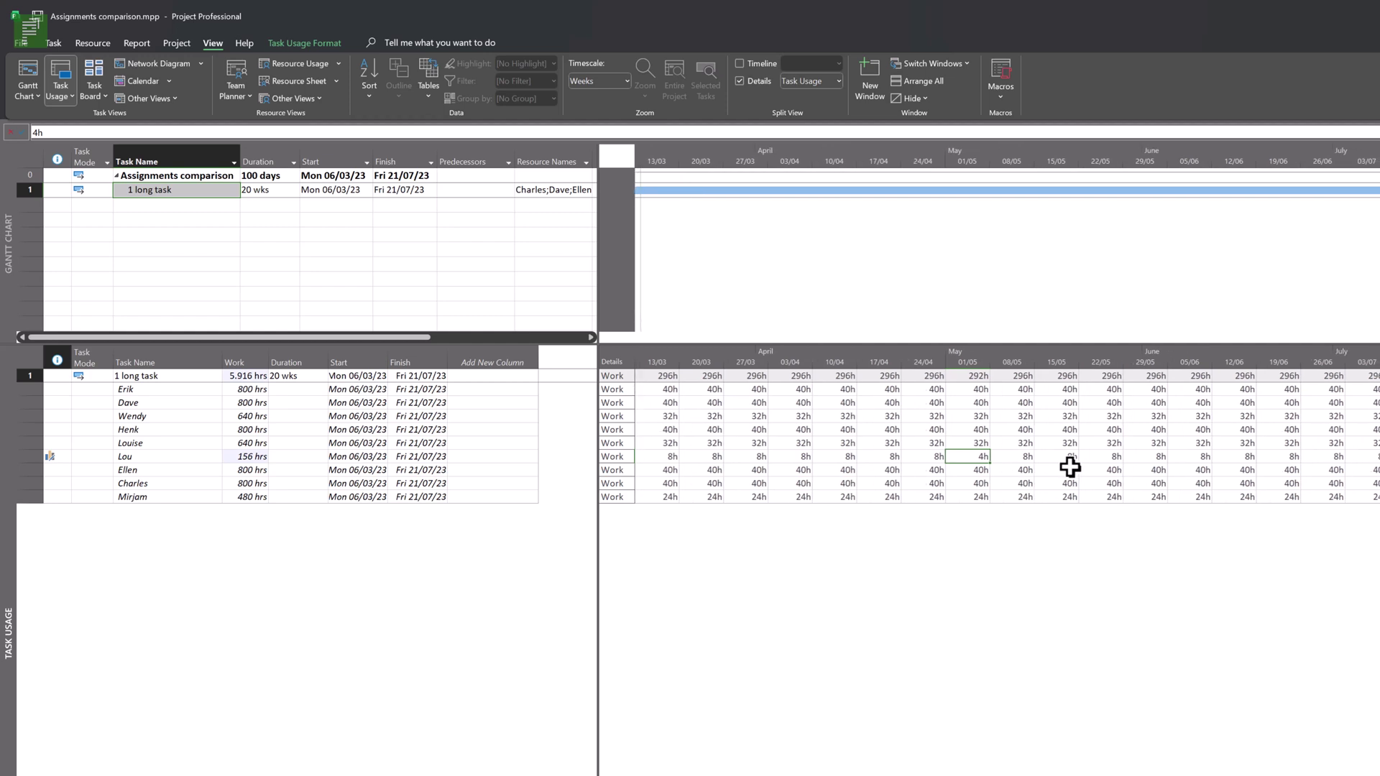
click(1027, 458)
text(4)
click(1044, 456)
text(4)
click(1097, 456)
text(4)
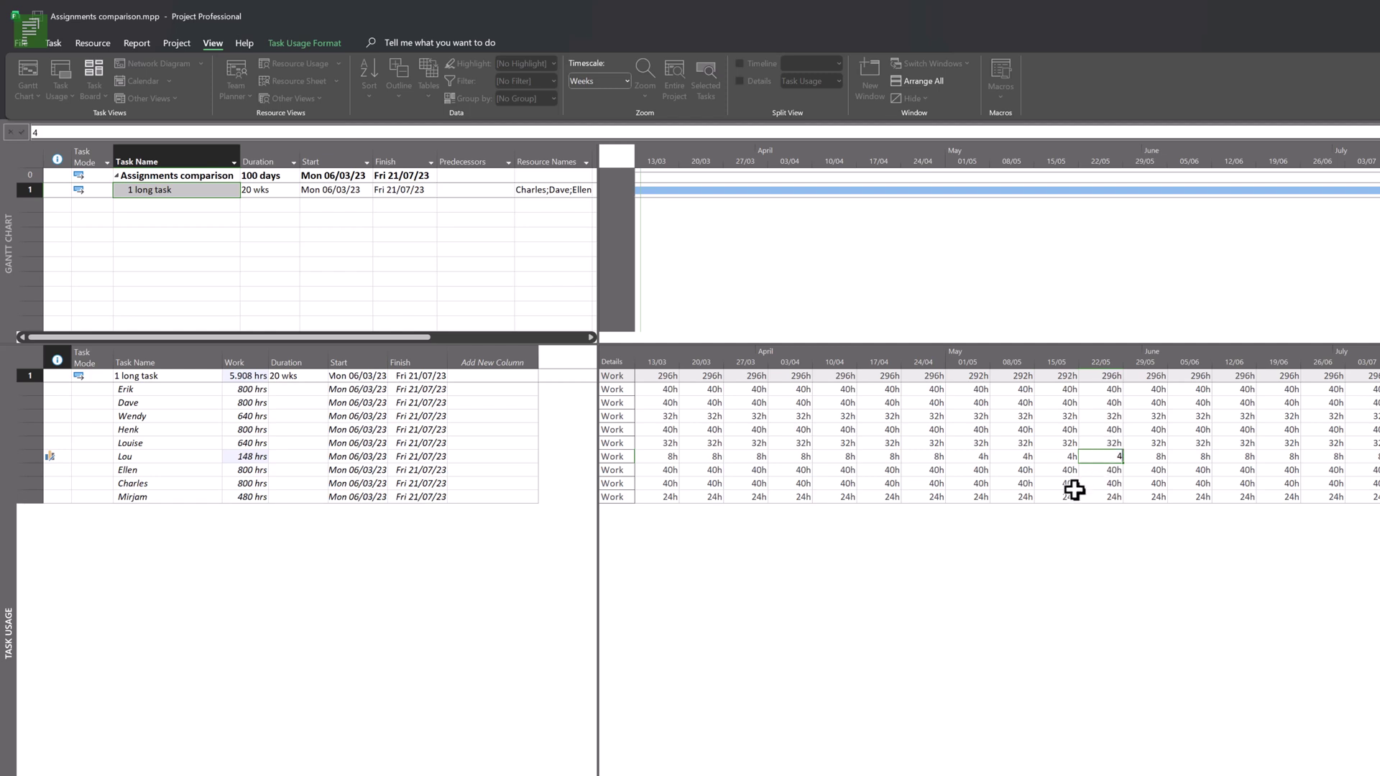
click(1075, 485)
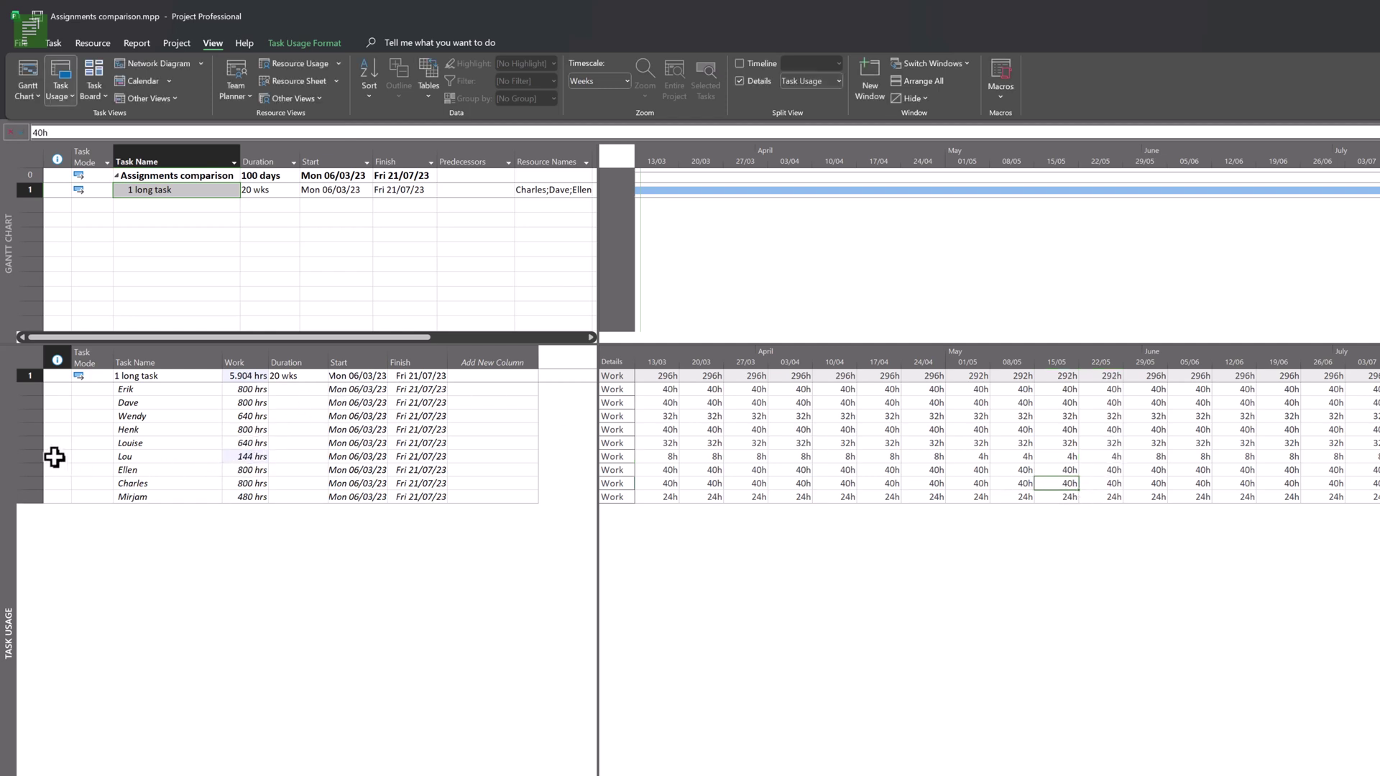
mouse_move(50, 457)
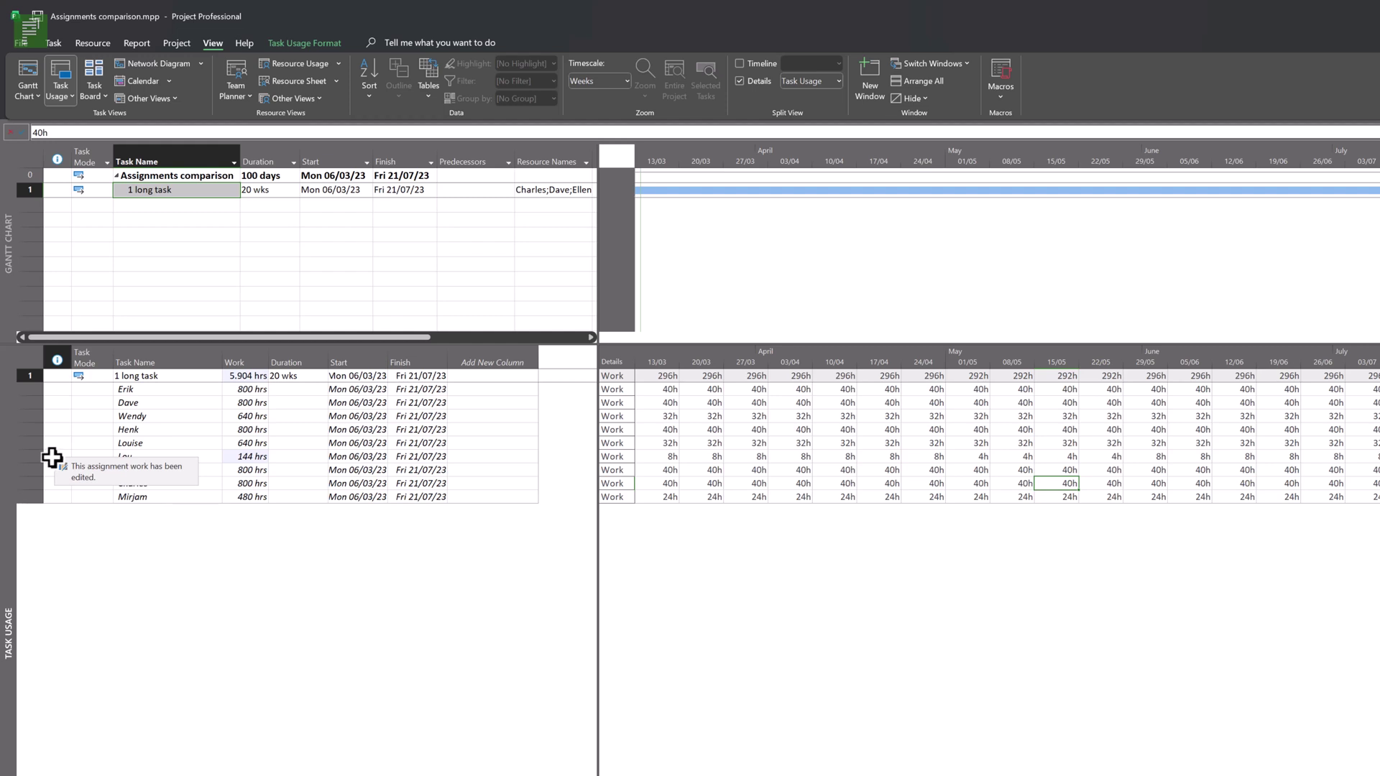
click(465, 253)
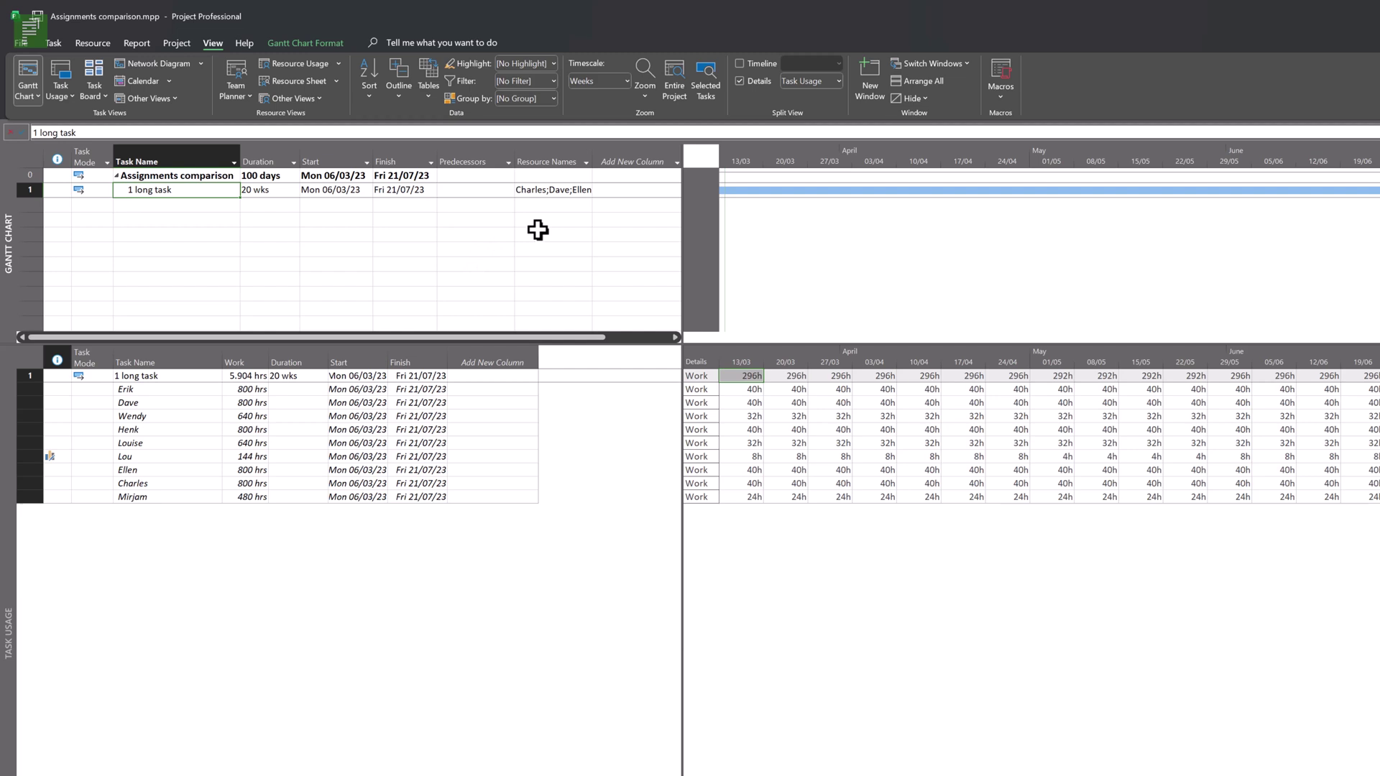
- Insert a Type column in the Gantt table, showing '1 long task' as Fixed Duration
click(635, 157)
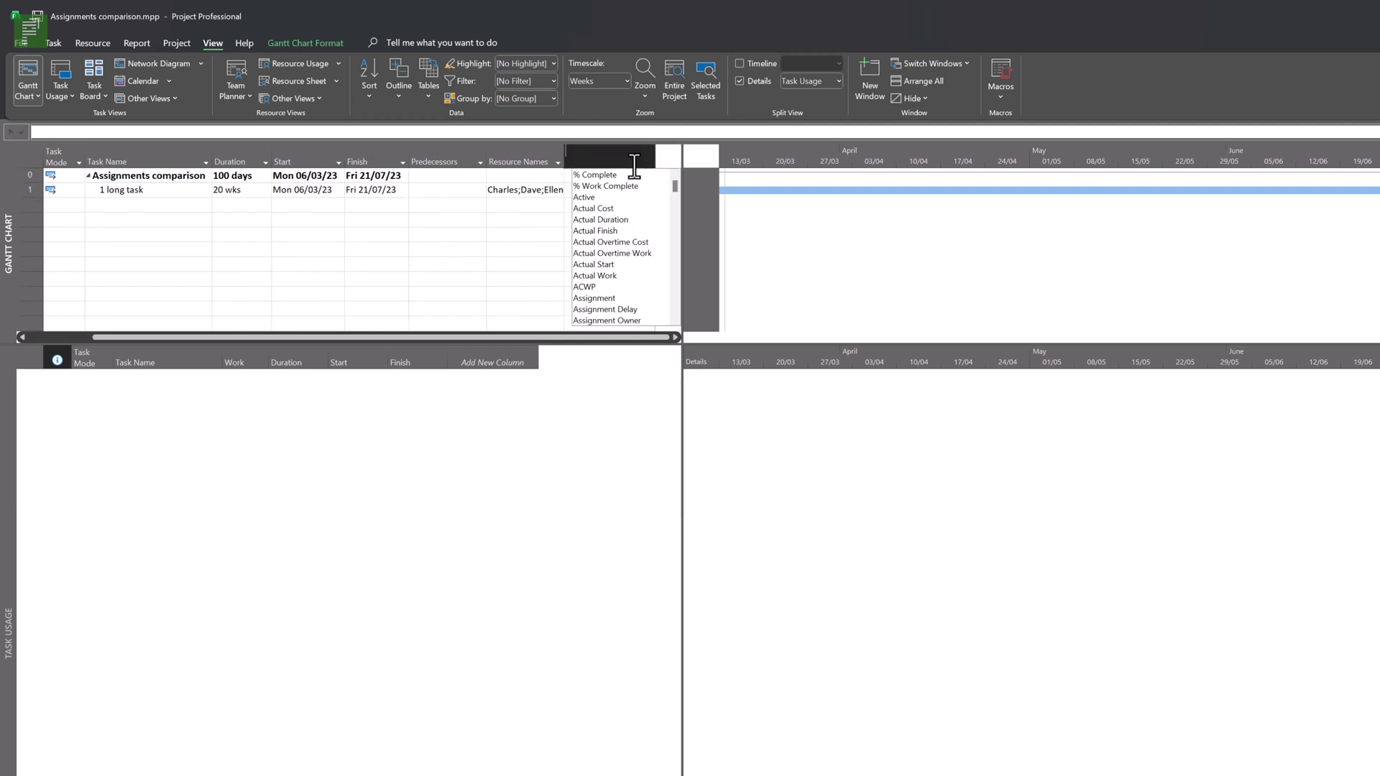
text(type)
key(Return)
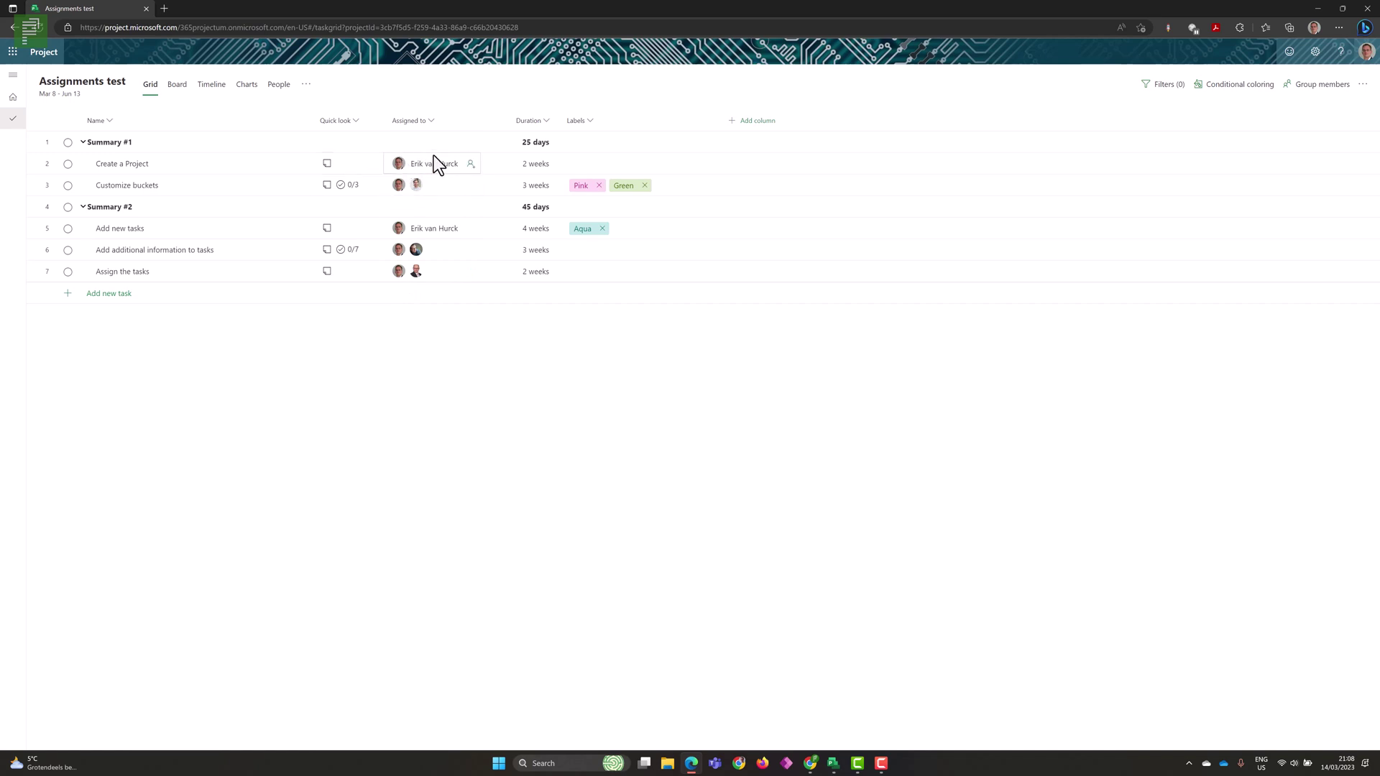
- Add the Effort field as a grid column showing 40–240 hours per task
click(733, 123)
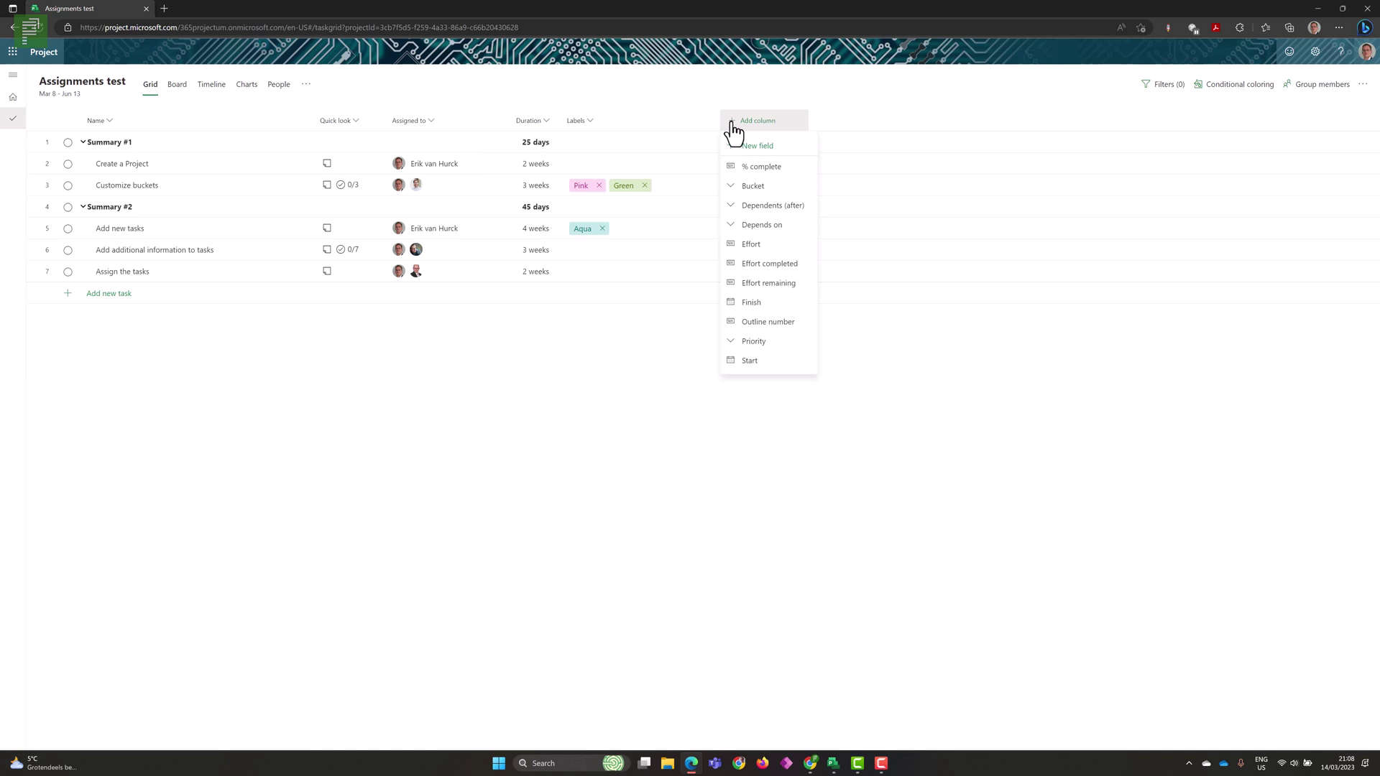
click(744, 246)
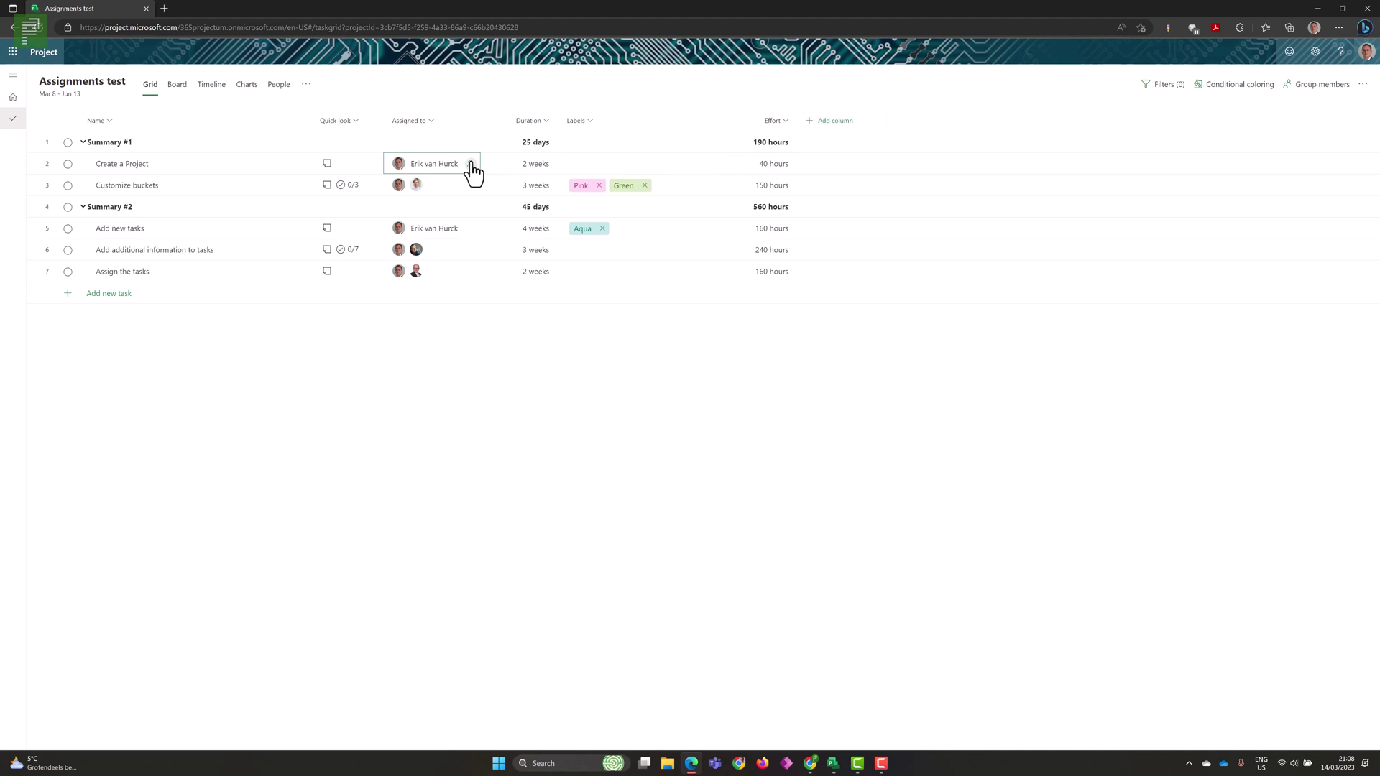
- Add the two unassigned team members to Create a Project's Assigned to list
click(471, 163)
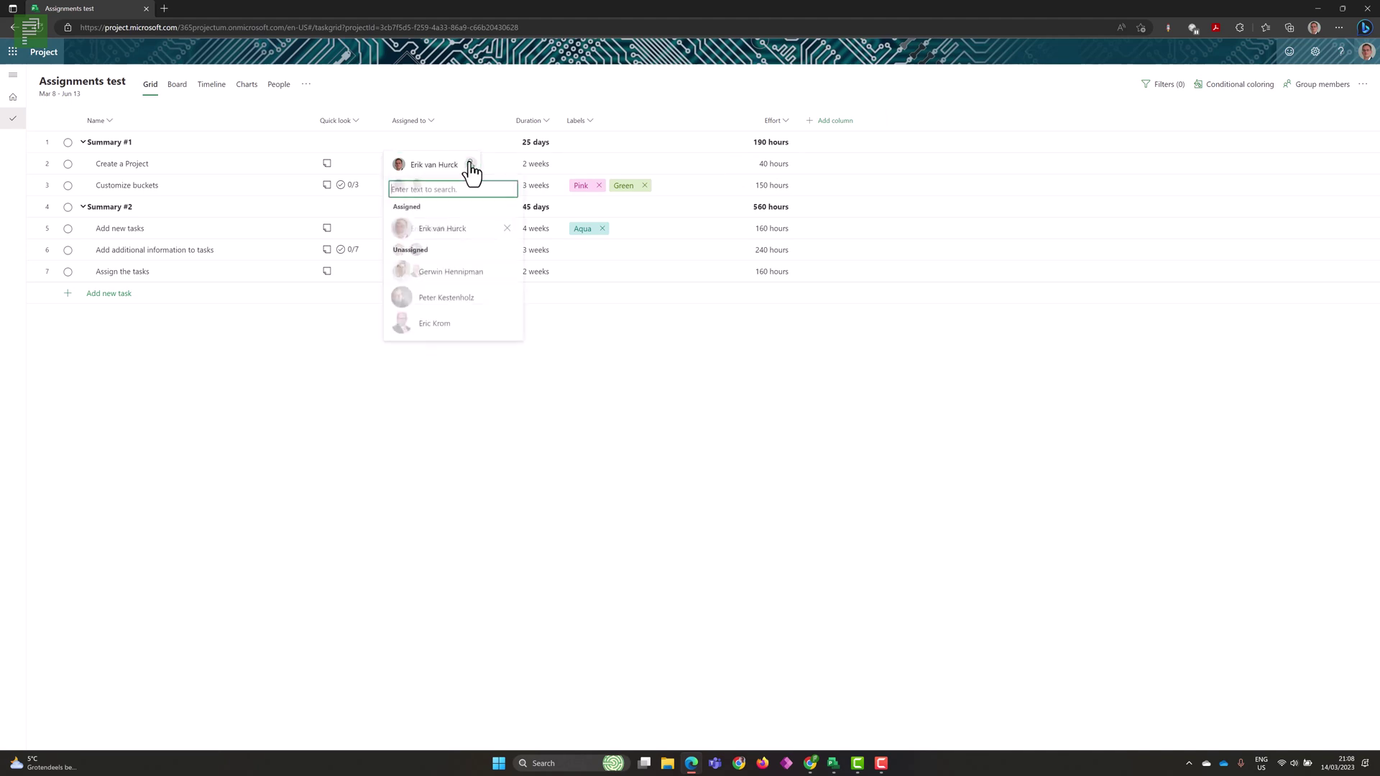
click(492, 276)
click(462, 300)
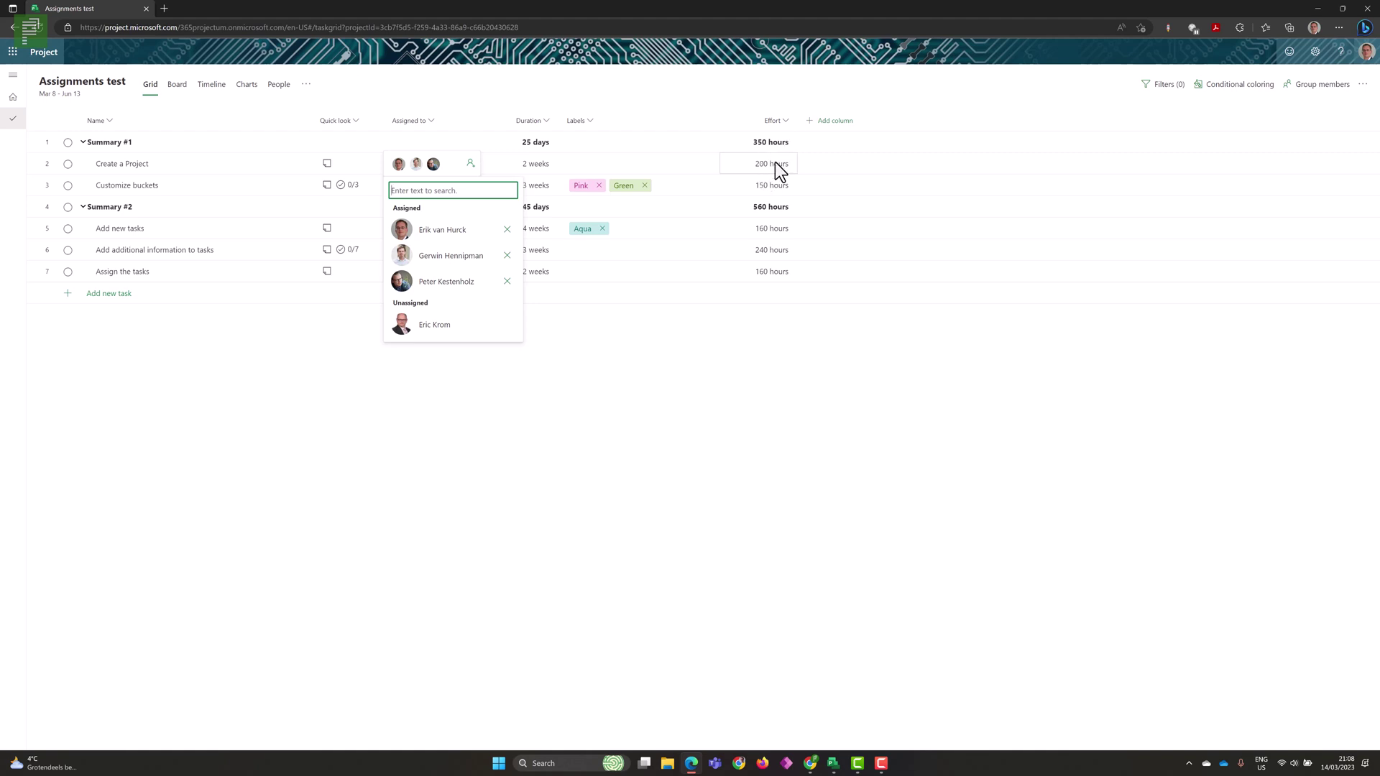
click(688, 314)
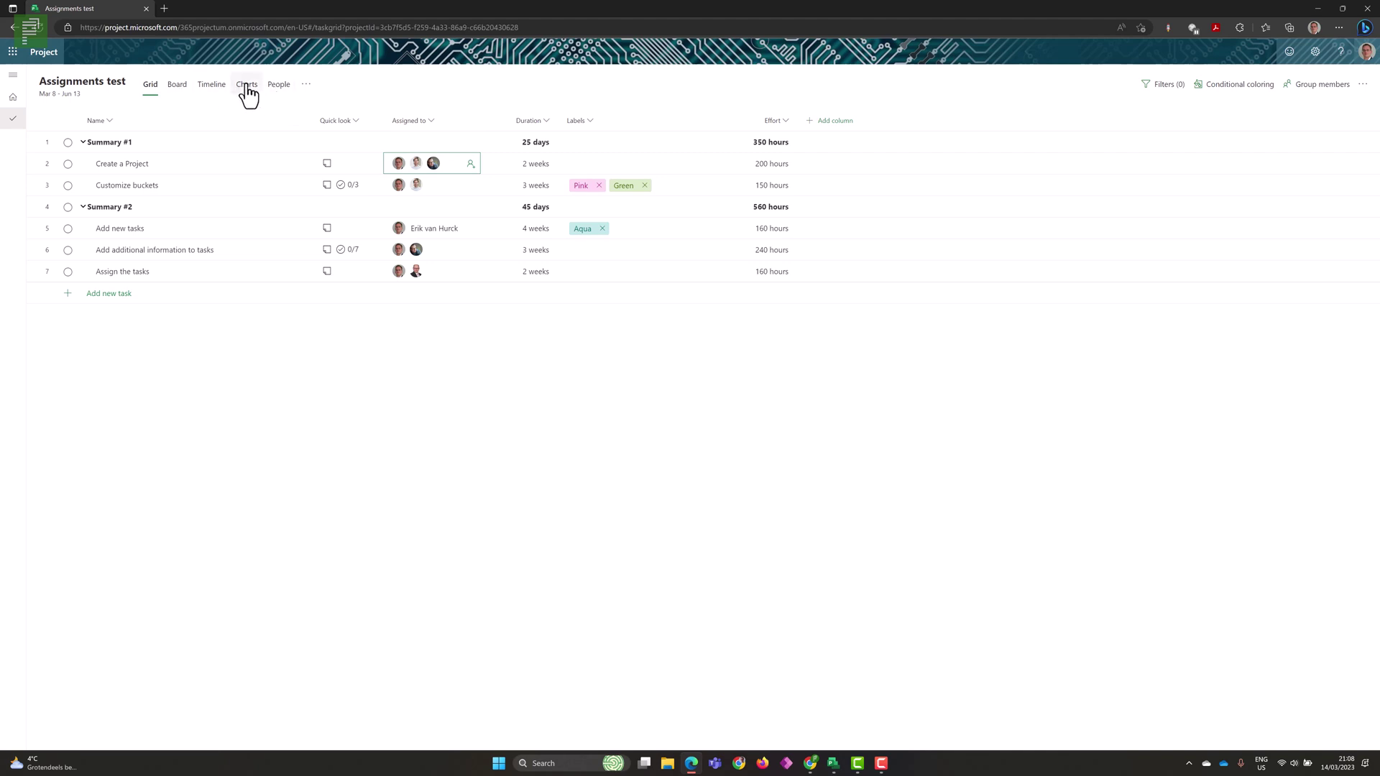
- Choose Assignments from the more-views list to see per-person daily hours
click(305, 85)
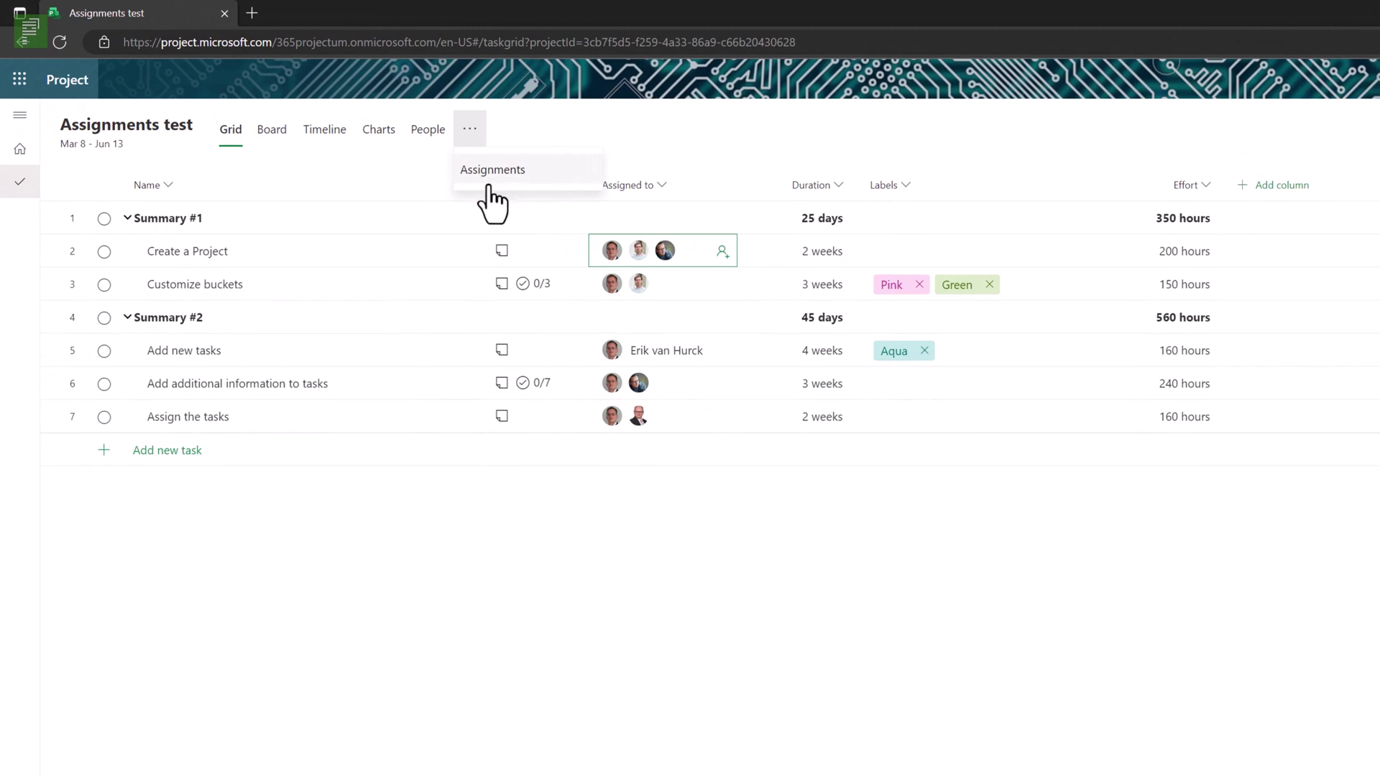
click(492, 203)
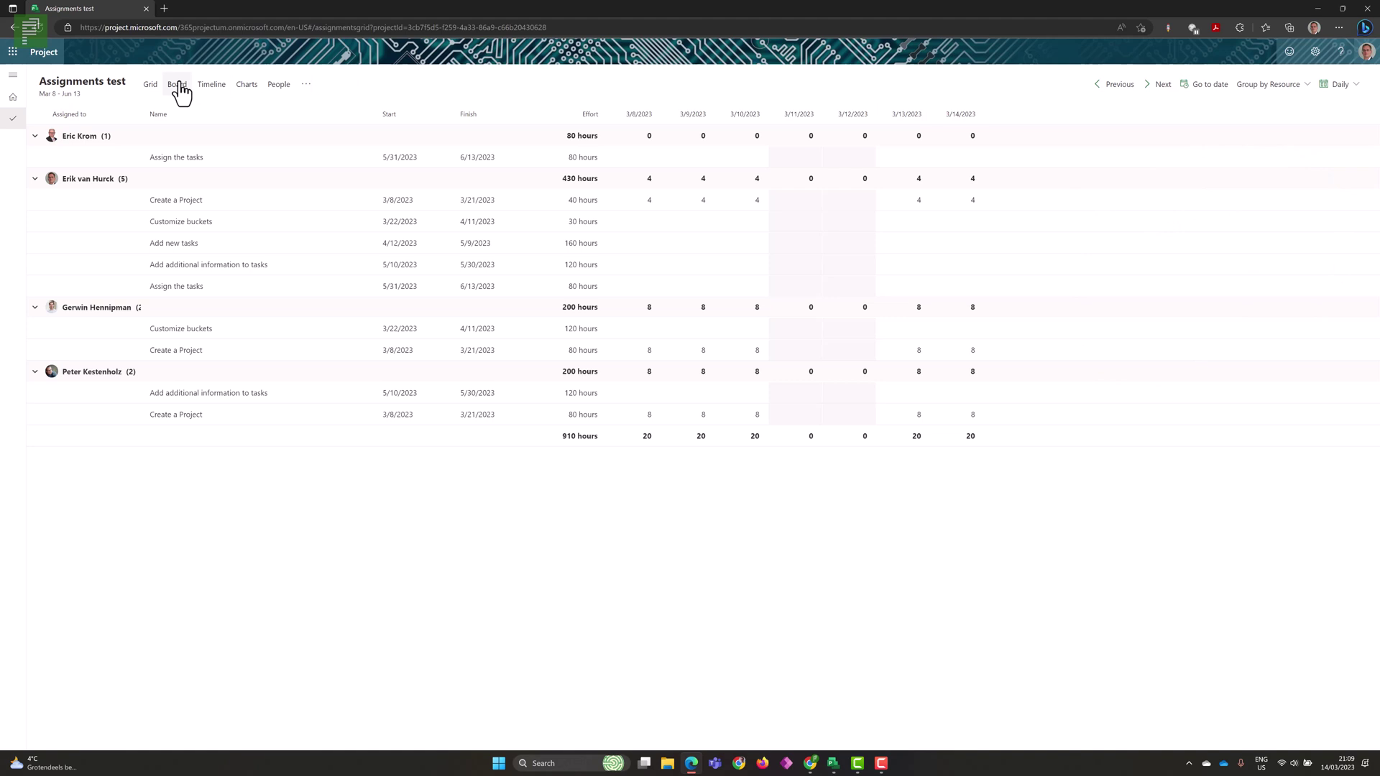
- Open the Timeline tab and pan across the task bars
click(211, 86)
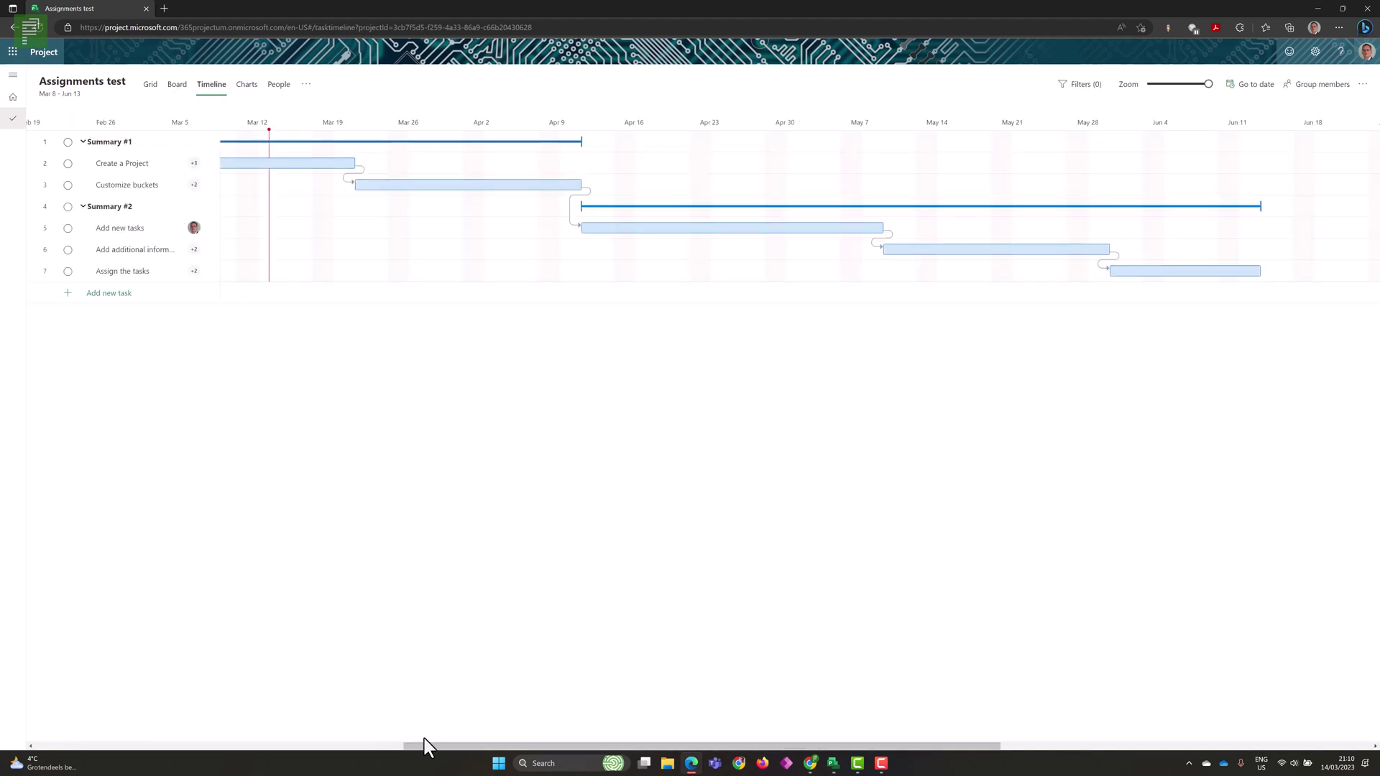
drag(489, 745, 623, 740)
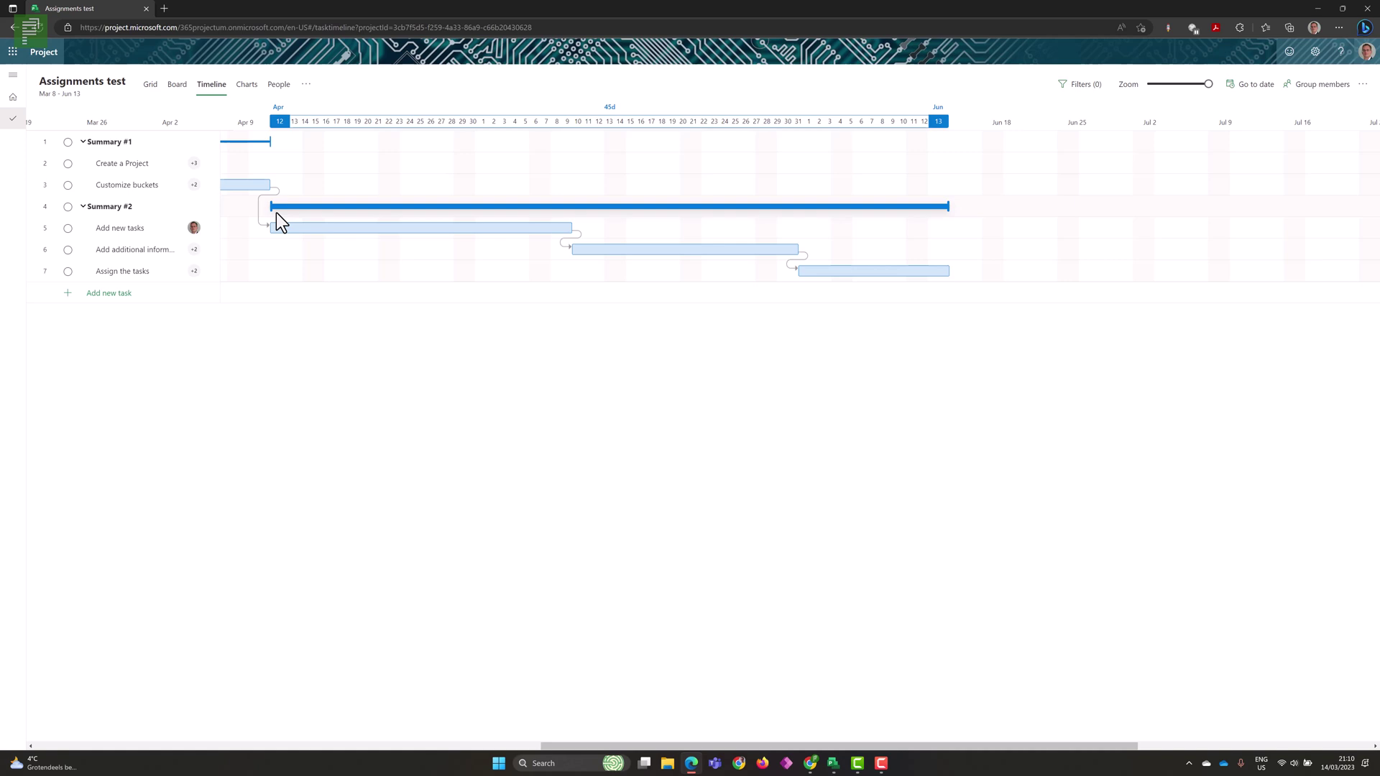
scroll(570, 211, left, 5)
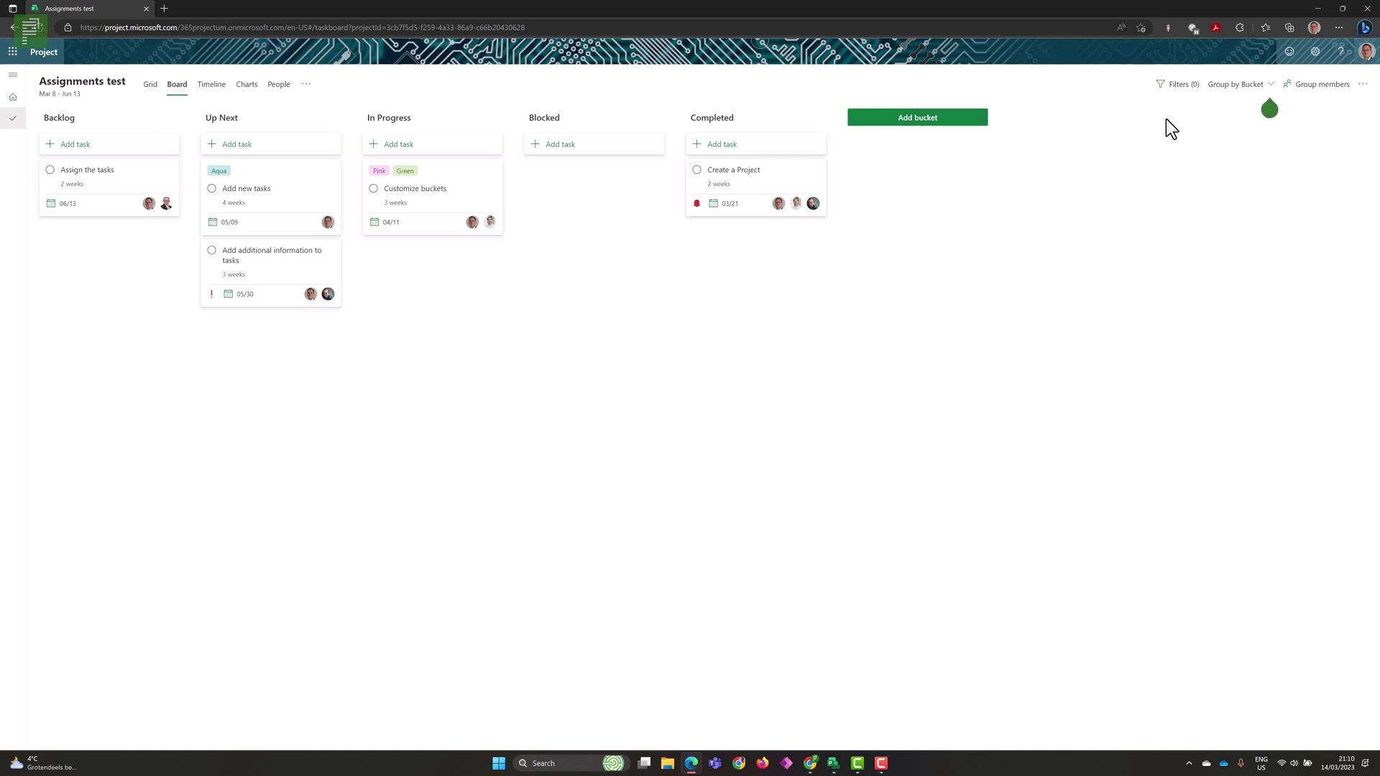
- Look at the Board's grouping choices without changing them, then go back to the Grid
click(1238, 88)
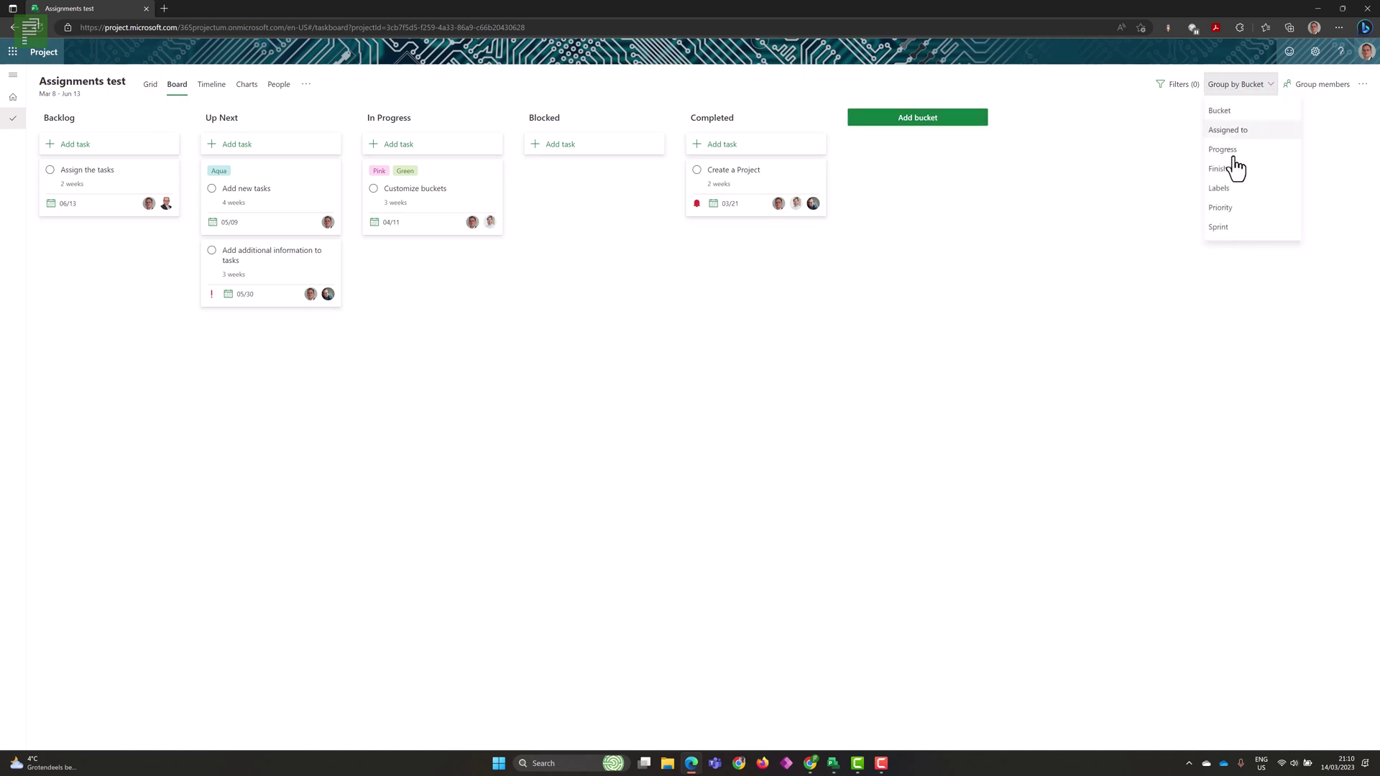
click(1073, 228)
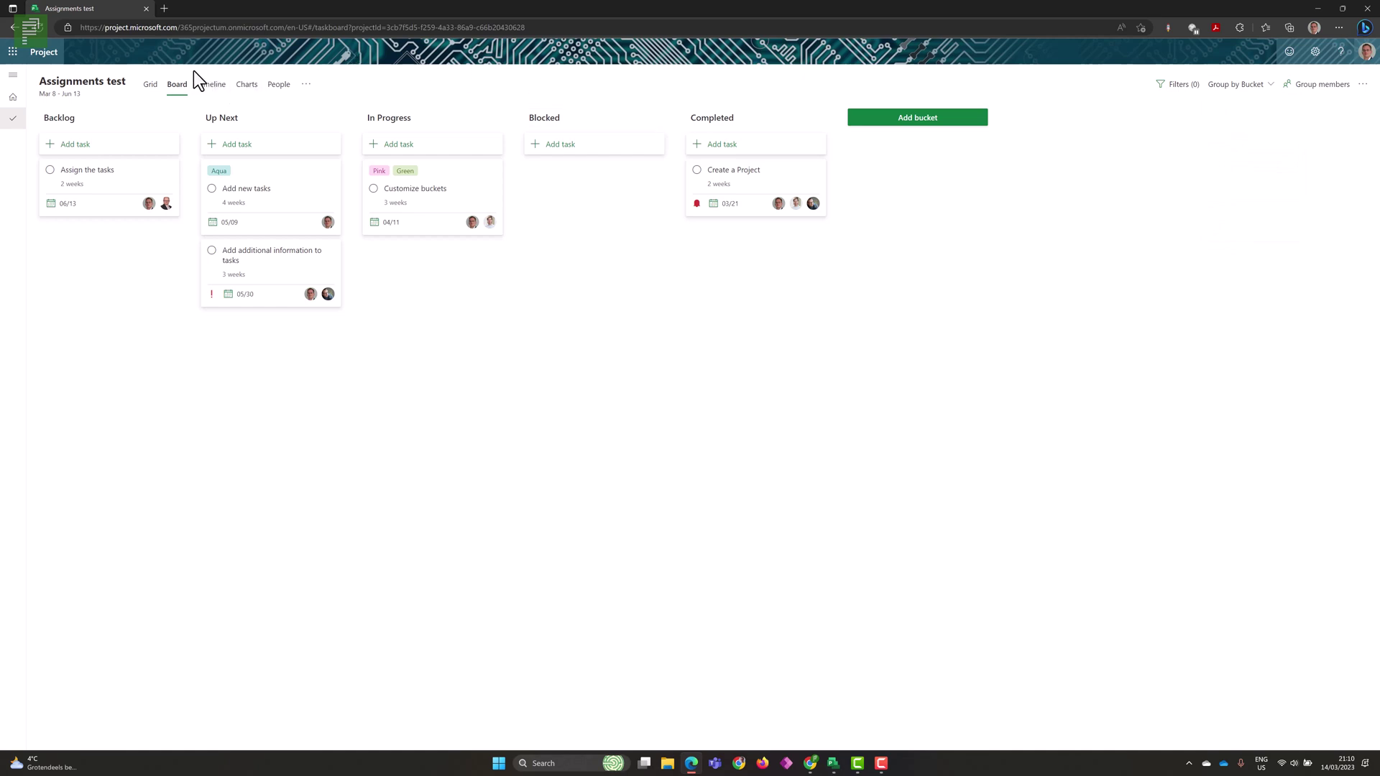
click(150, 85)
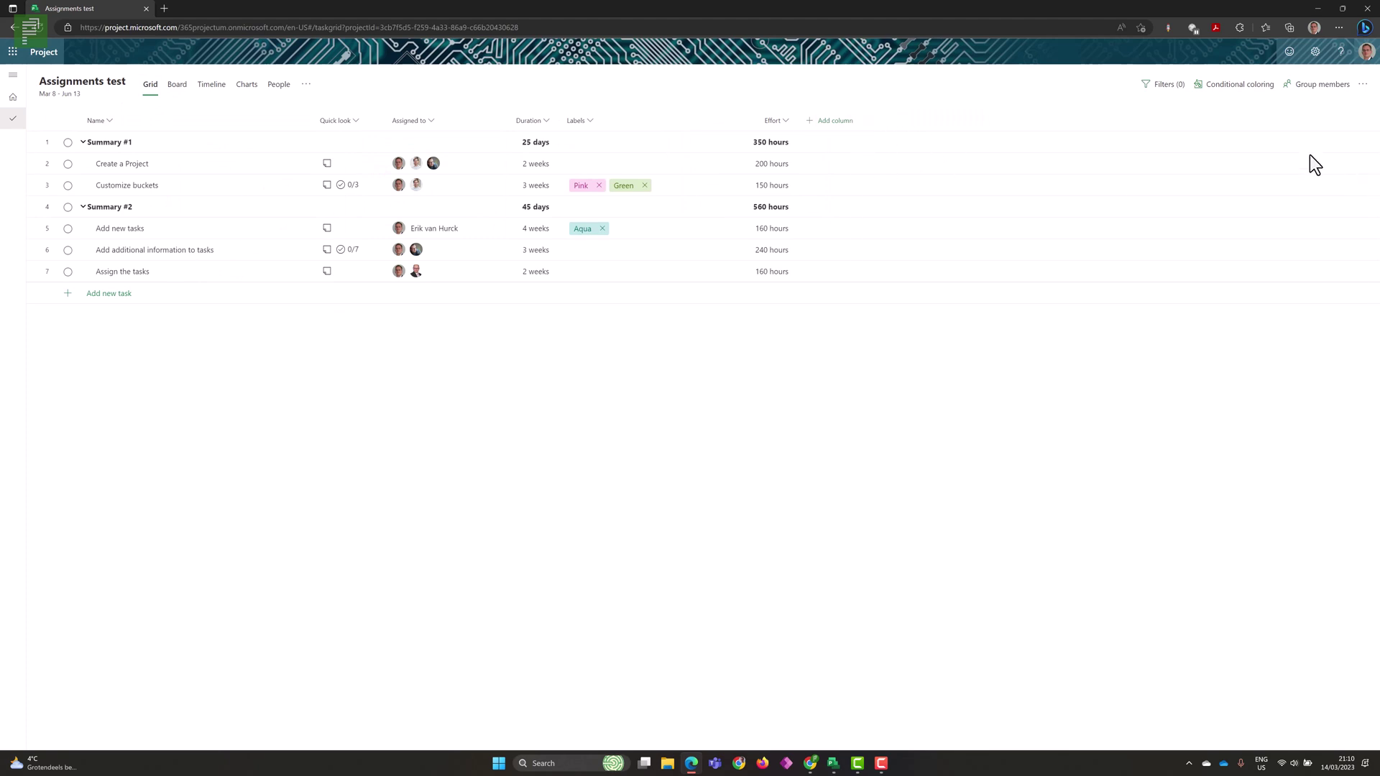
click(307, 85)
- Show the Assignments view and change its timescale from Daily to Weekly
click(309, 119)
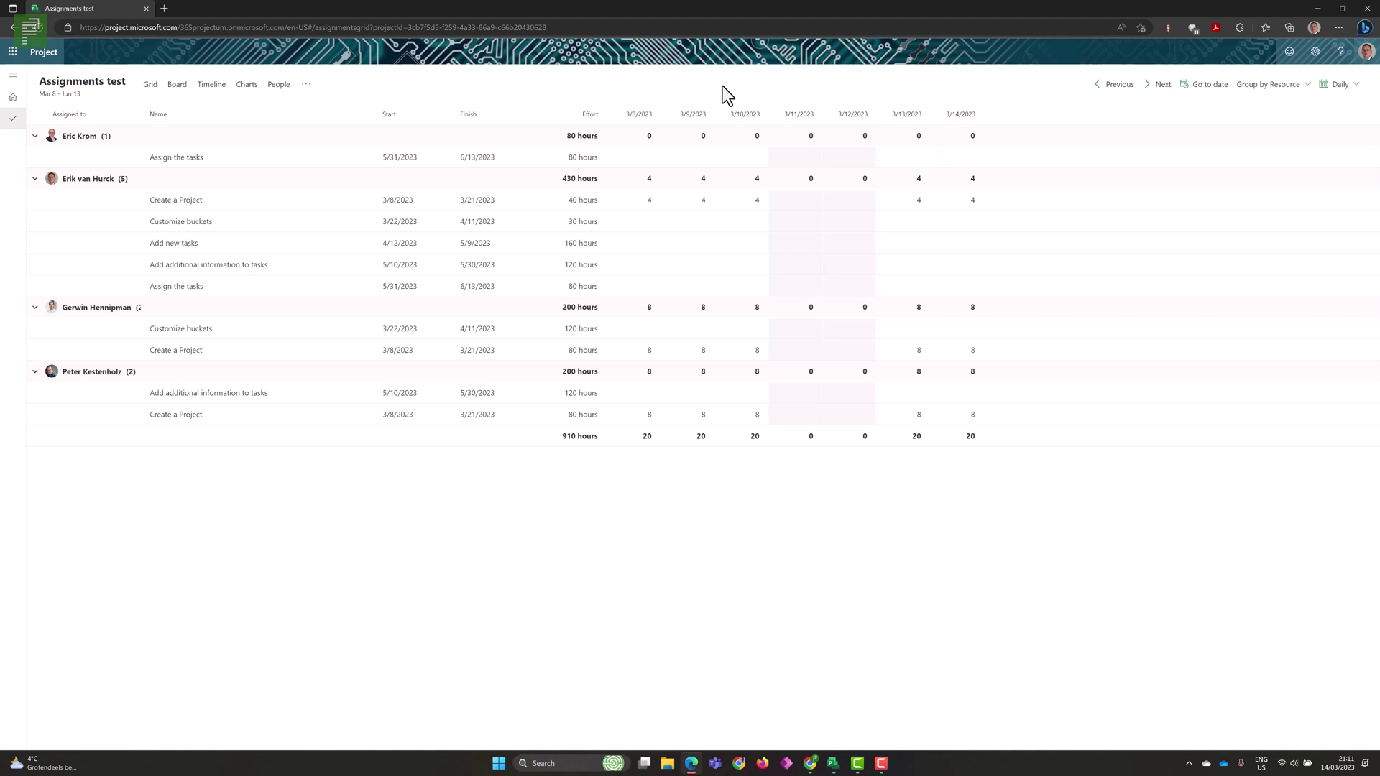
click(1359, 92)
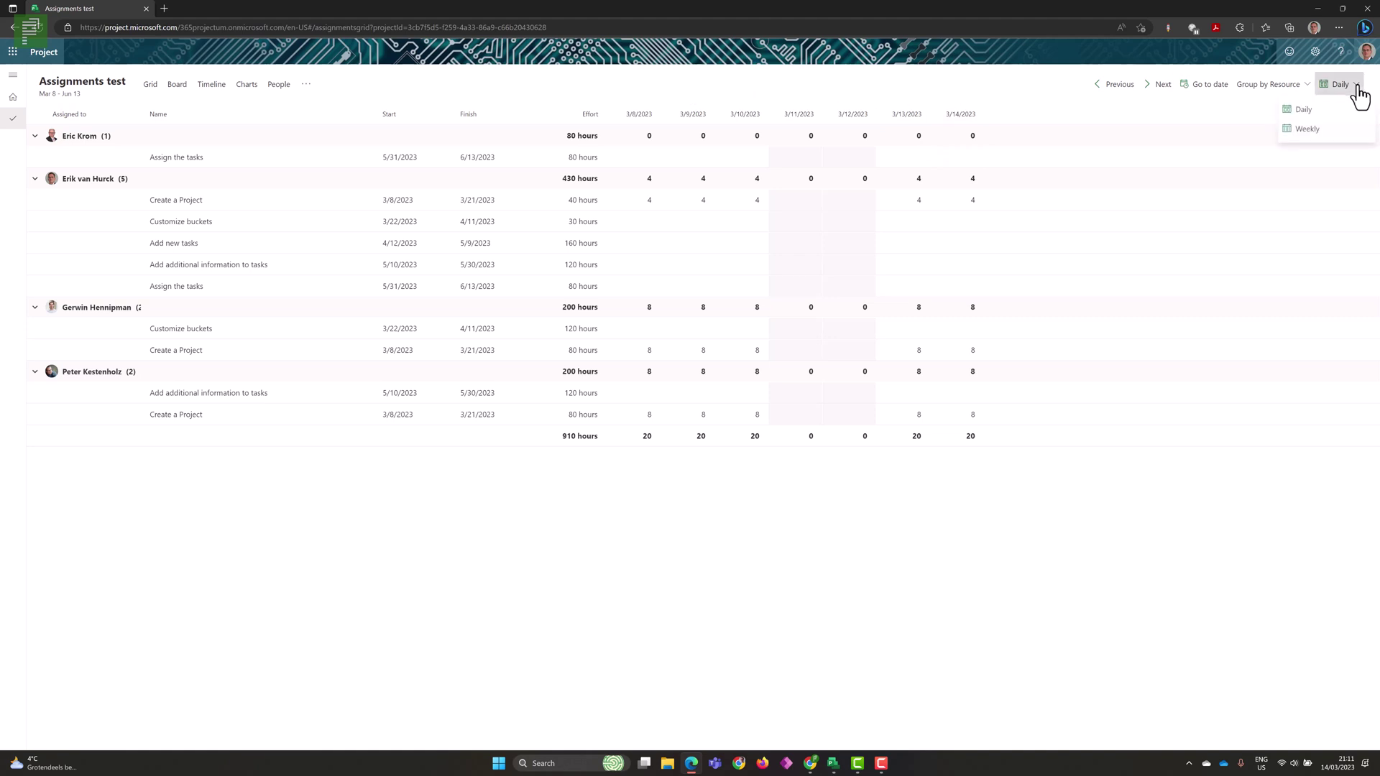
click(1342, 137)
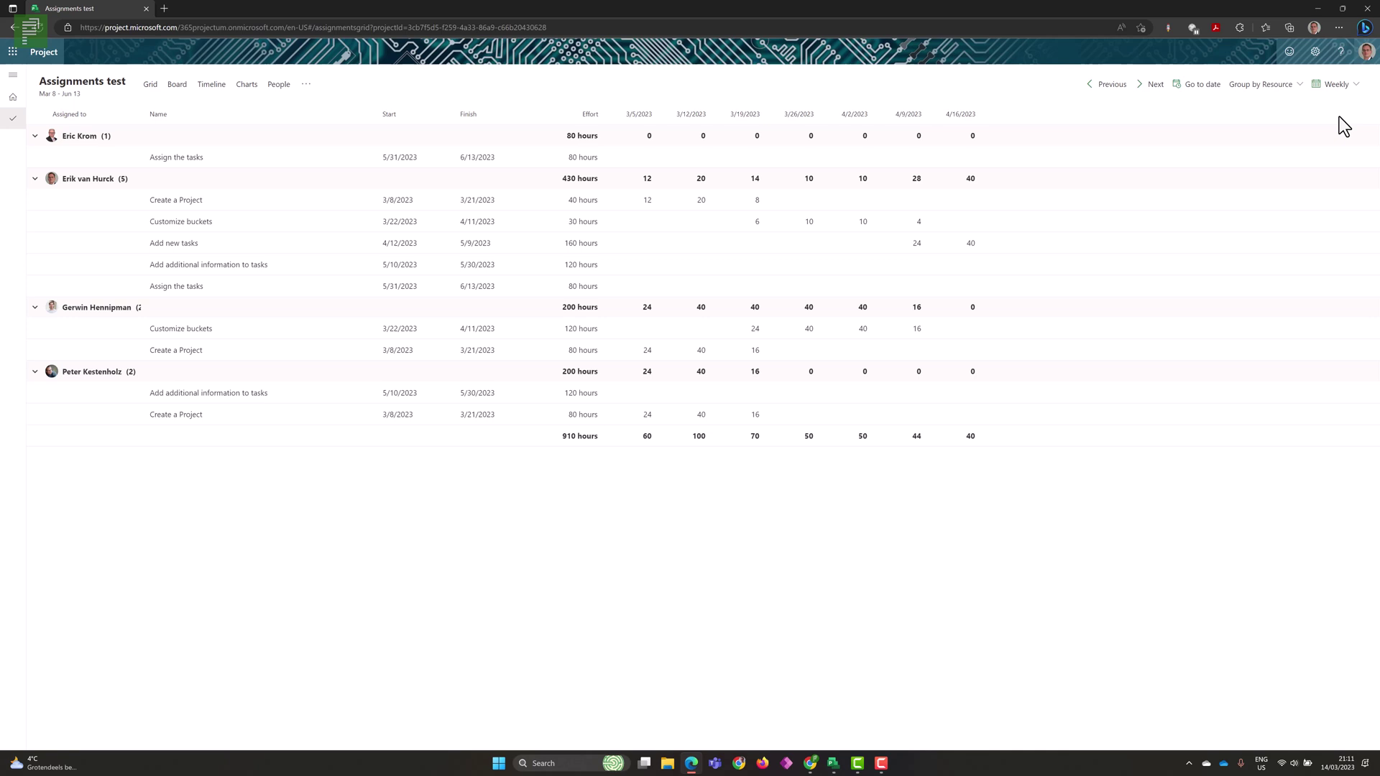
- Page the weekly grid forward, then use Go to date with March 19 so the weeks start from 3/12/2023
click(1148, 85)
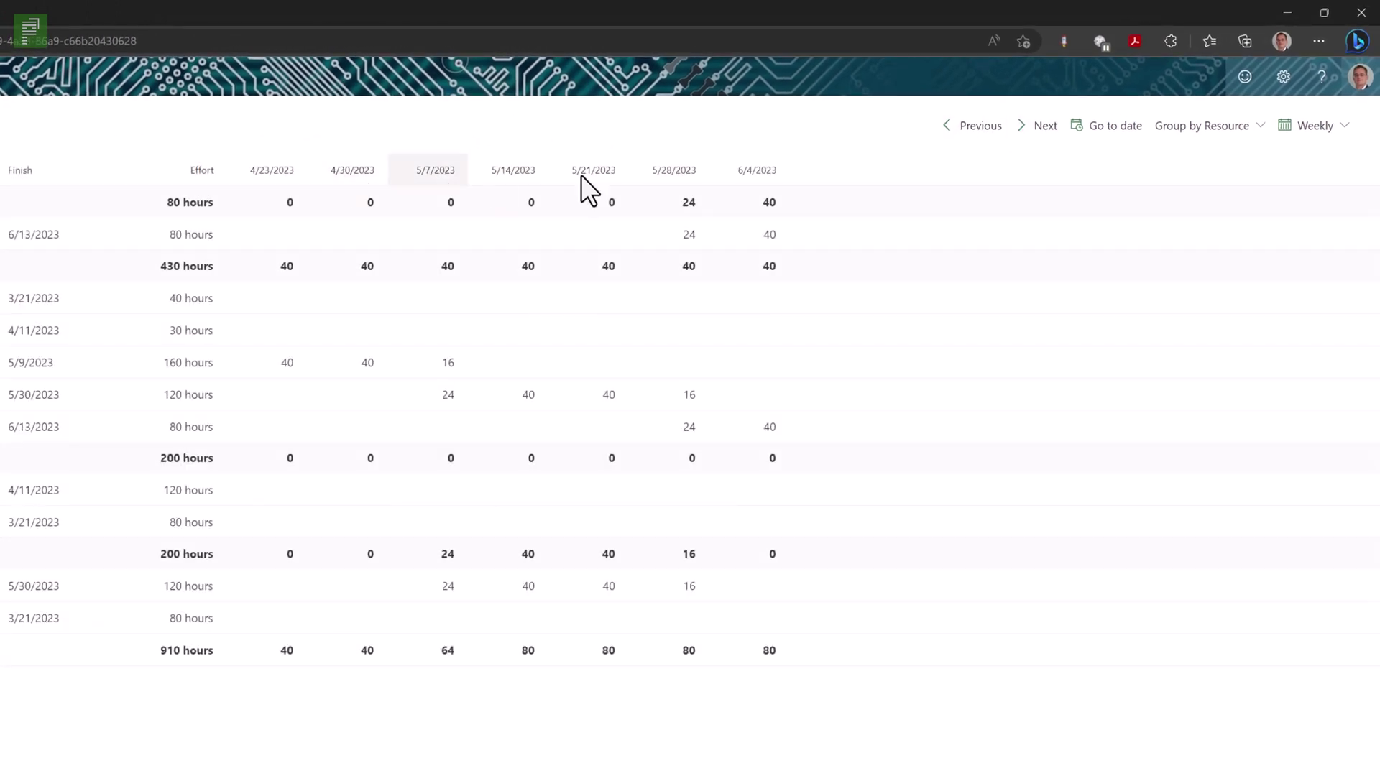
click(1042, 130)
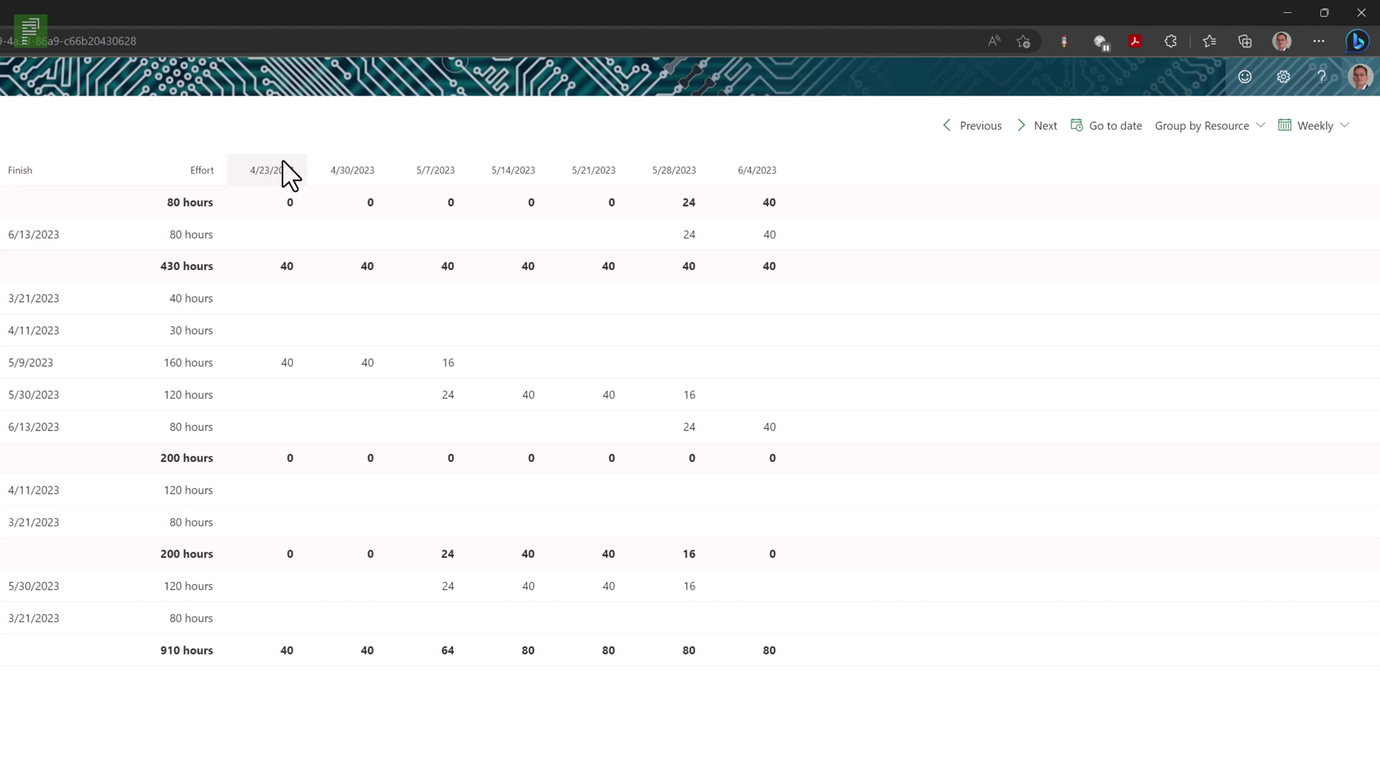
click(1086, 129)
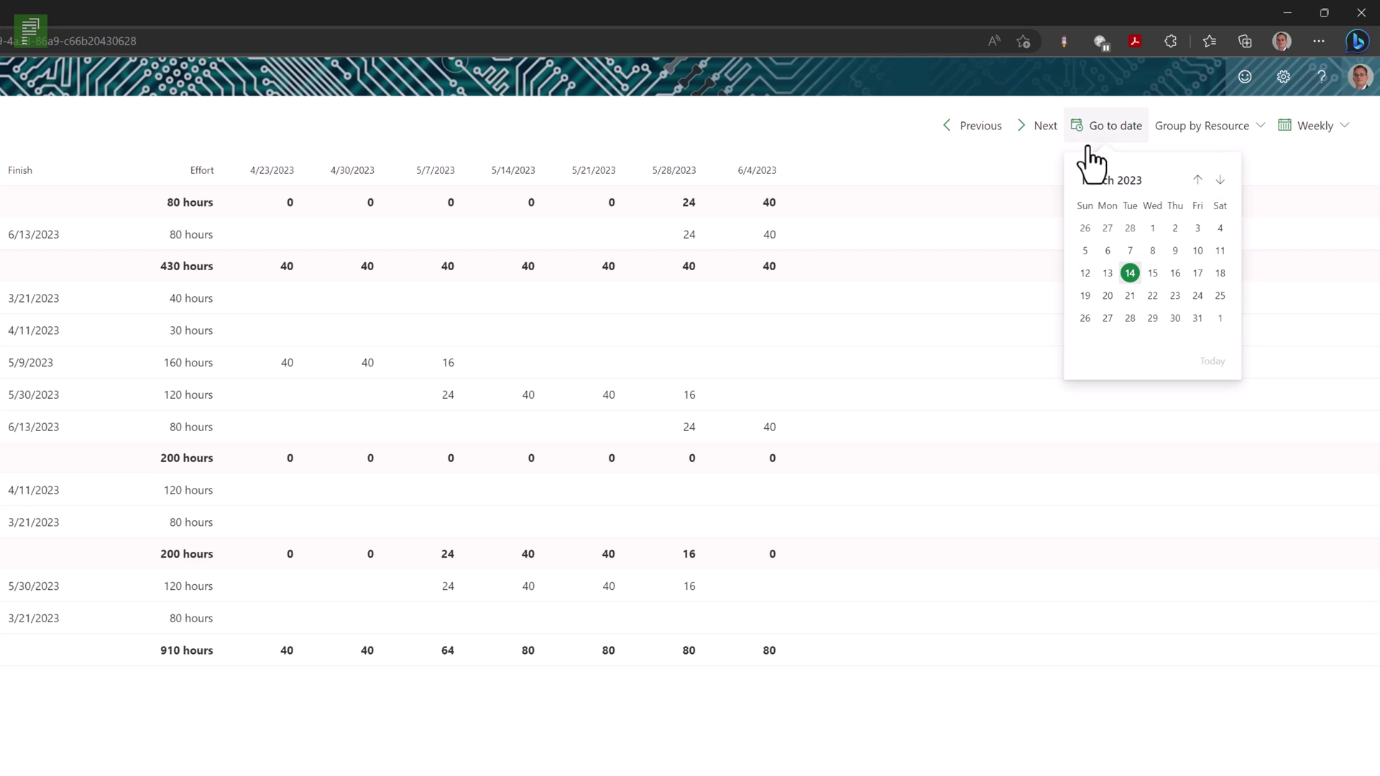
click(1086, 296)
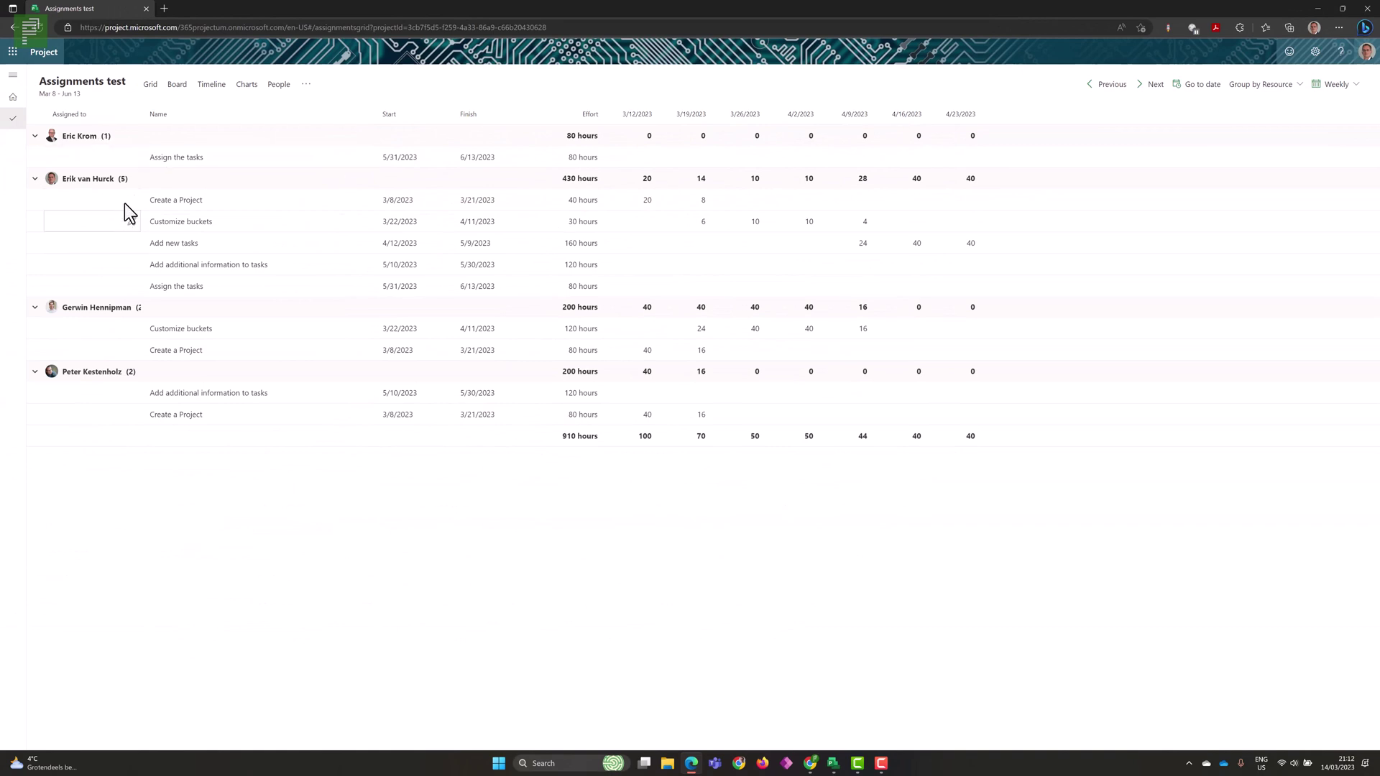
- Group the assignments by Task instead of Resource and page ahead to the weeks from 4/30
click(1247, 94)
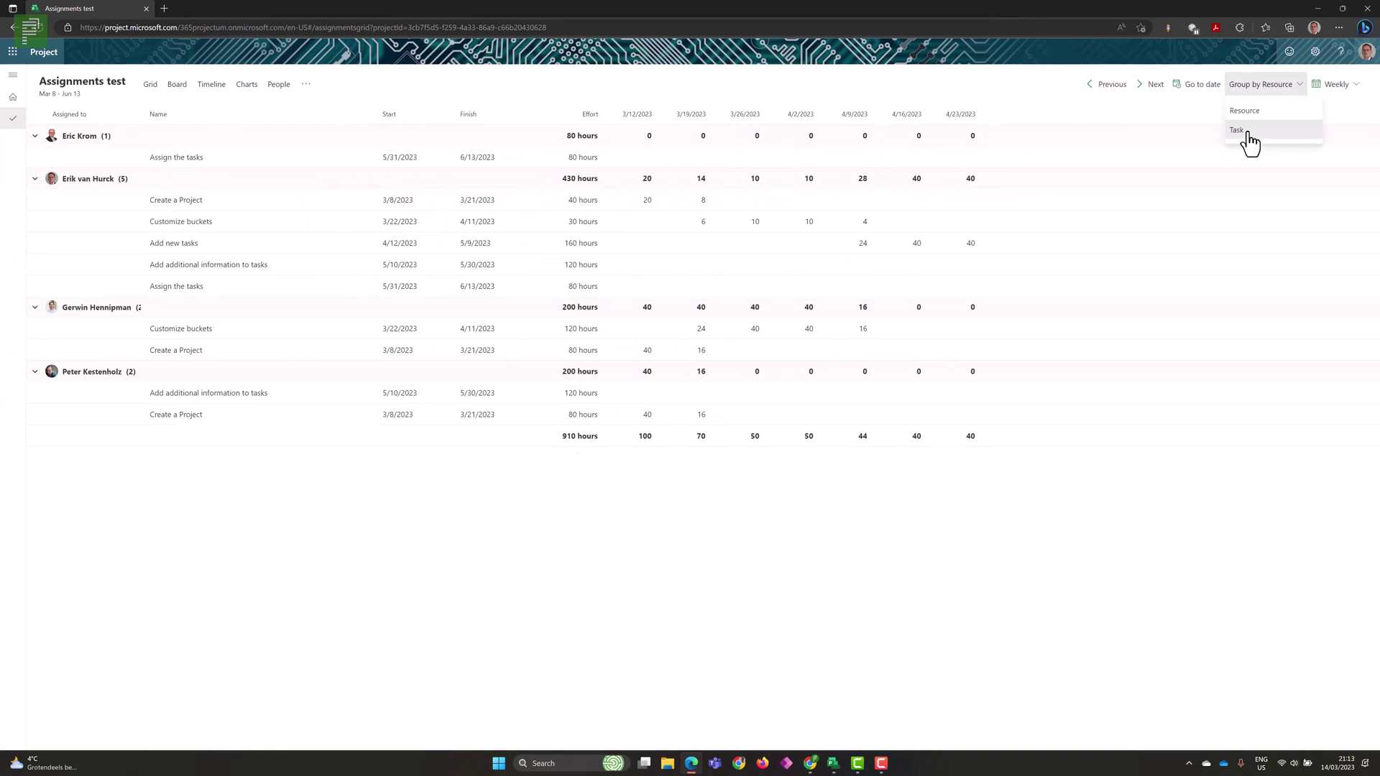
click(1244, 131)
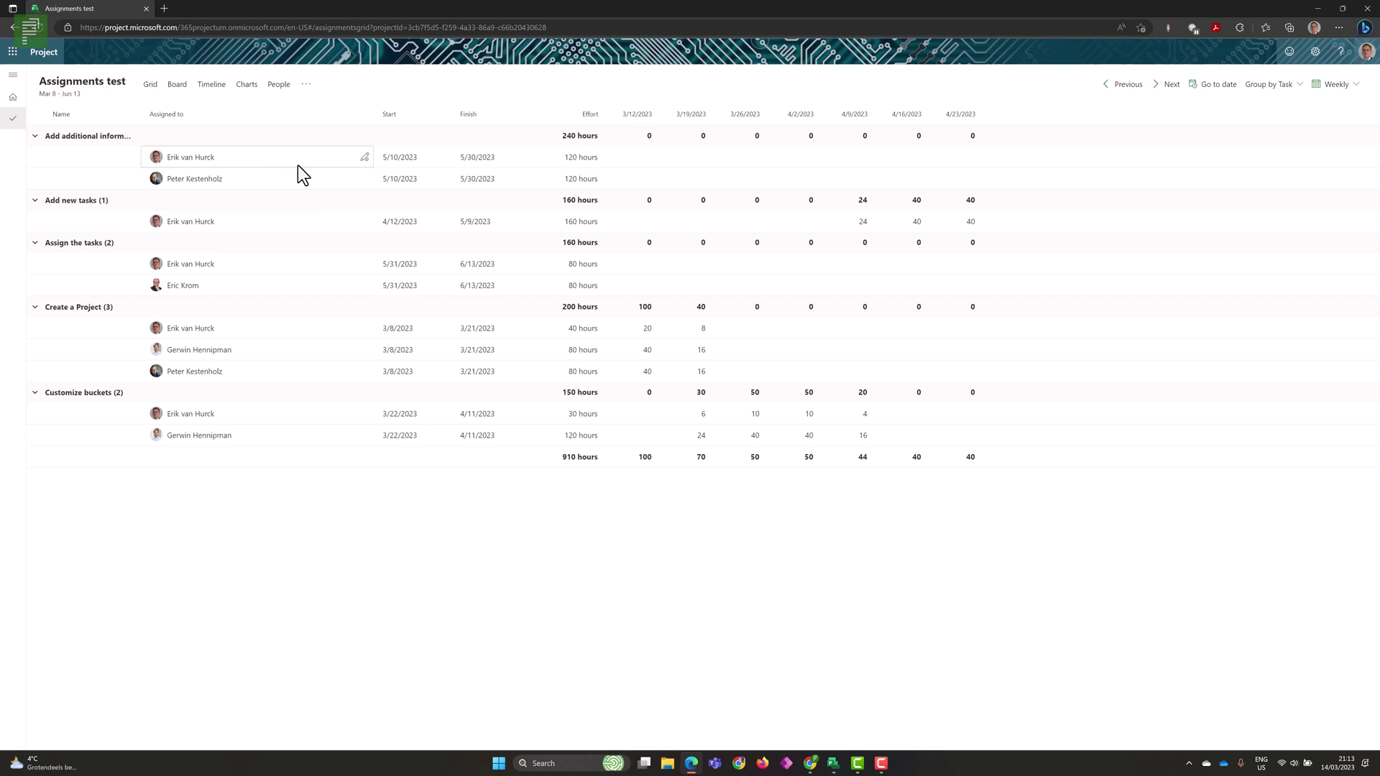
click(1161, 90)
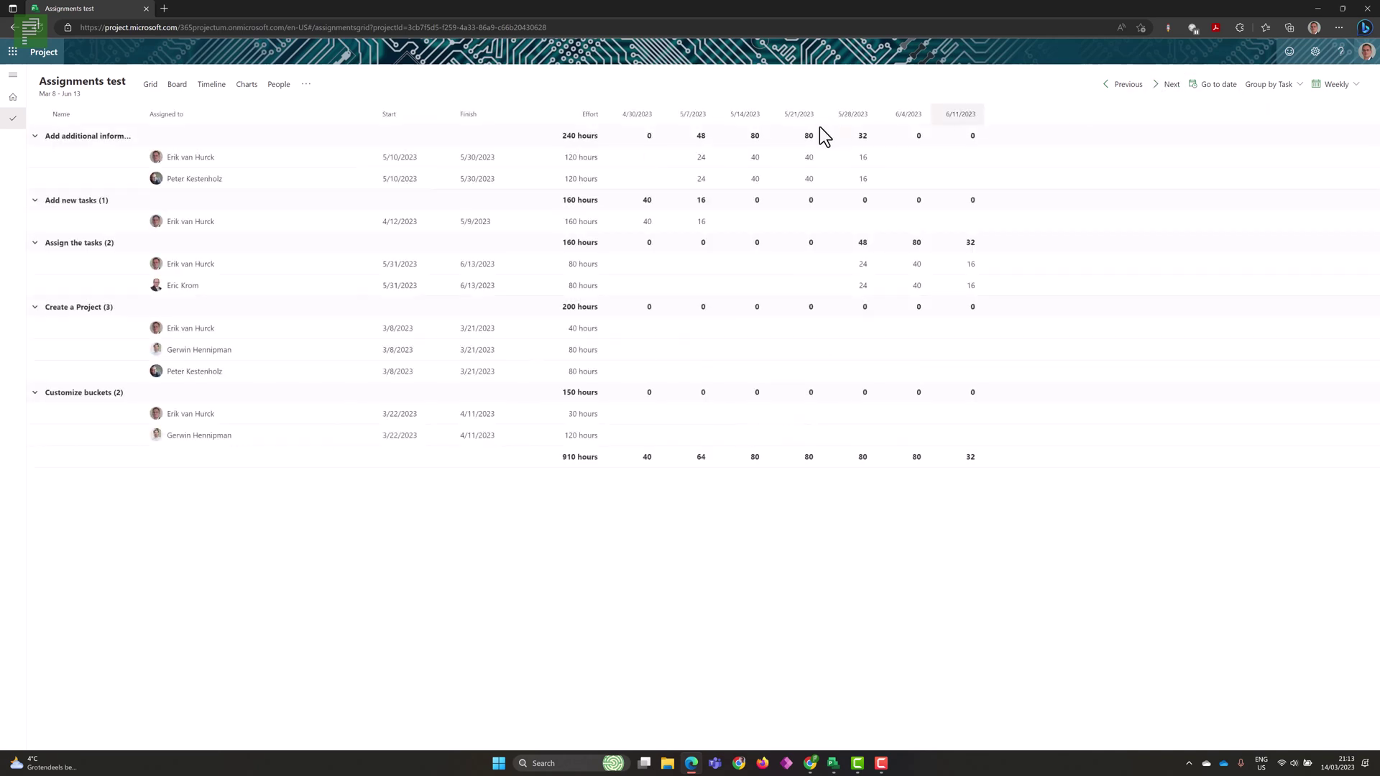
- Enter 12, 20, 20 and 8 hours in the second assignee's 5/7–5/28 weekly cells
click(709, 181)
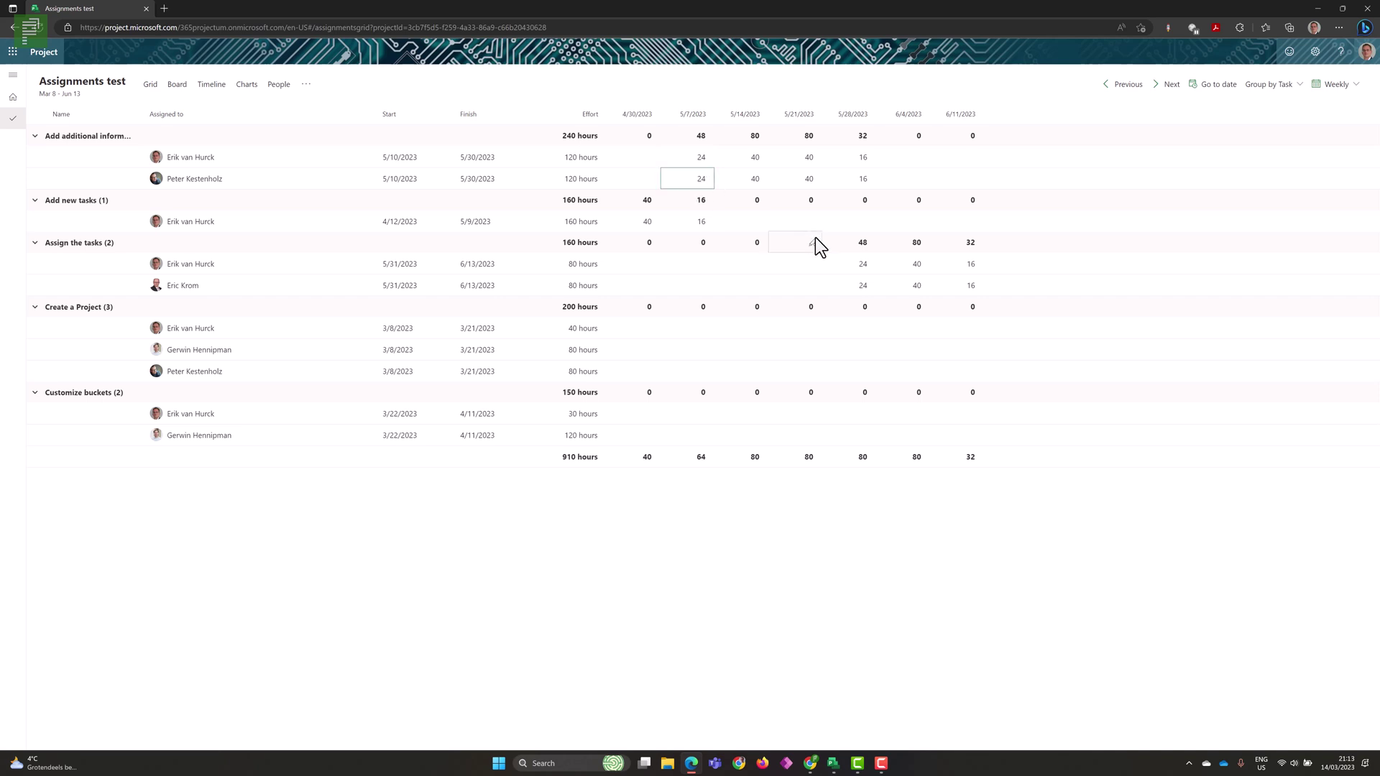
text(120)
key(BackSpace)
click(759, 184)
text(20)
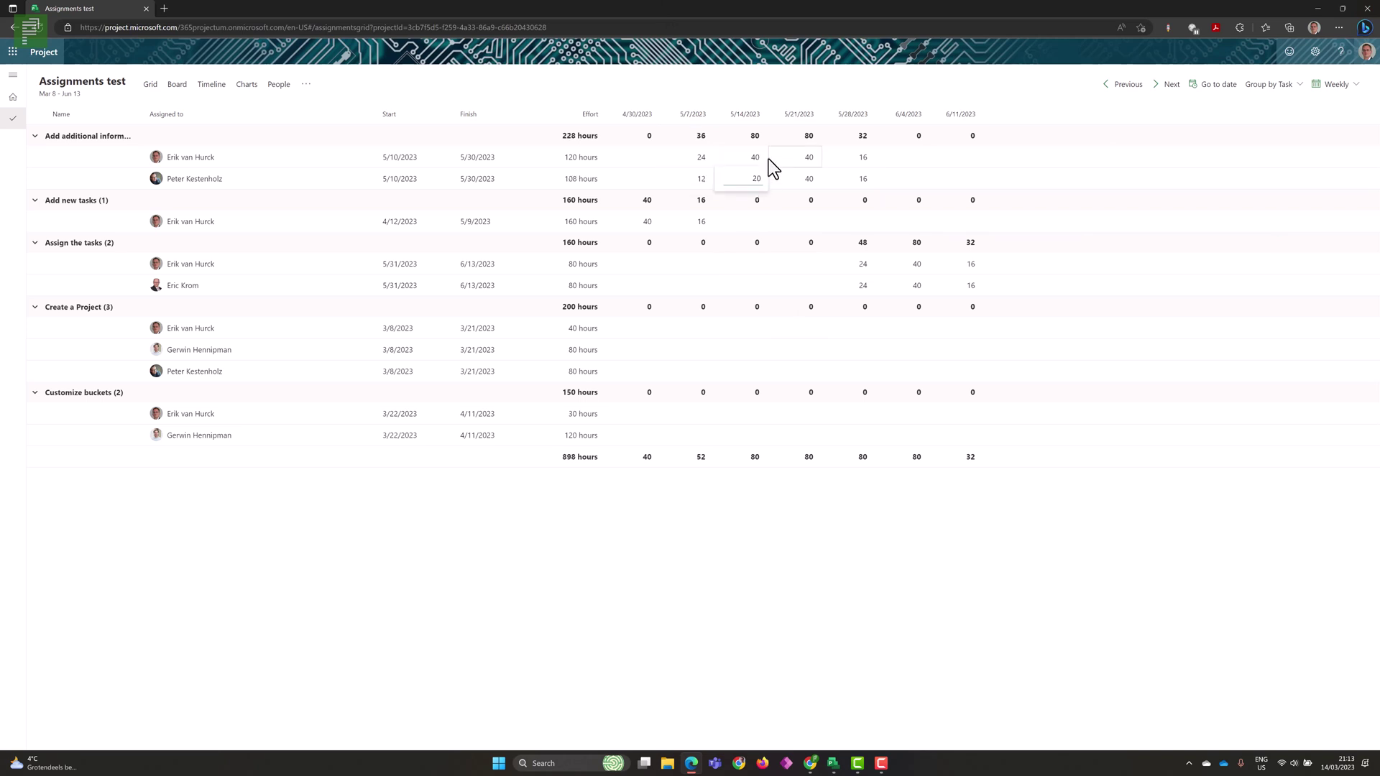
click(788, 181)
click(865, 179)
text(8)
click(813, 180)
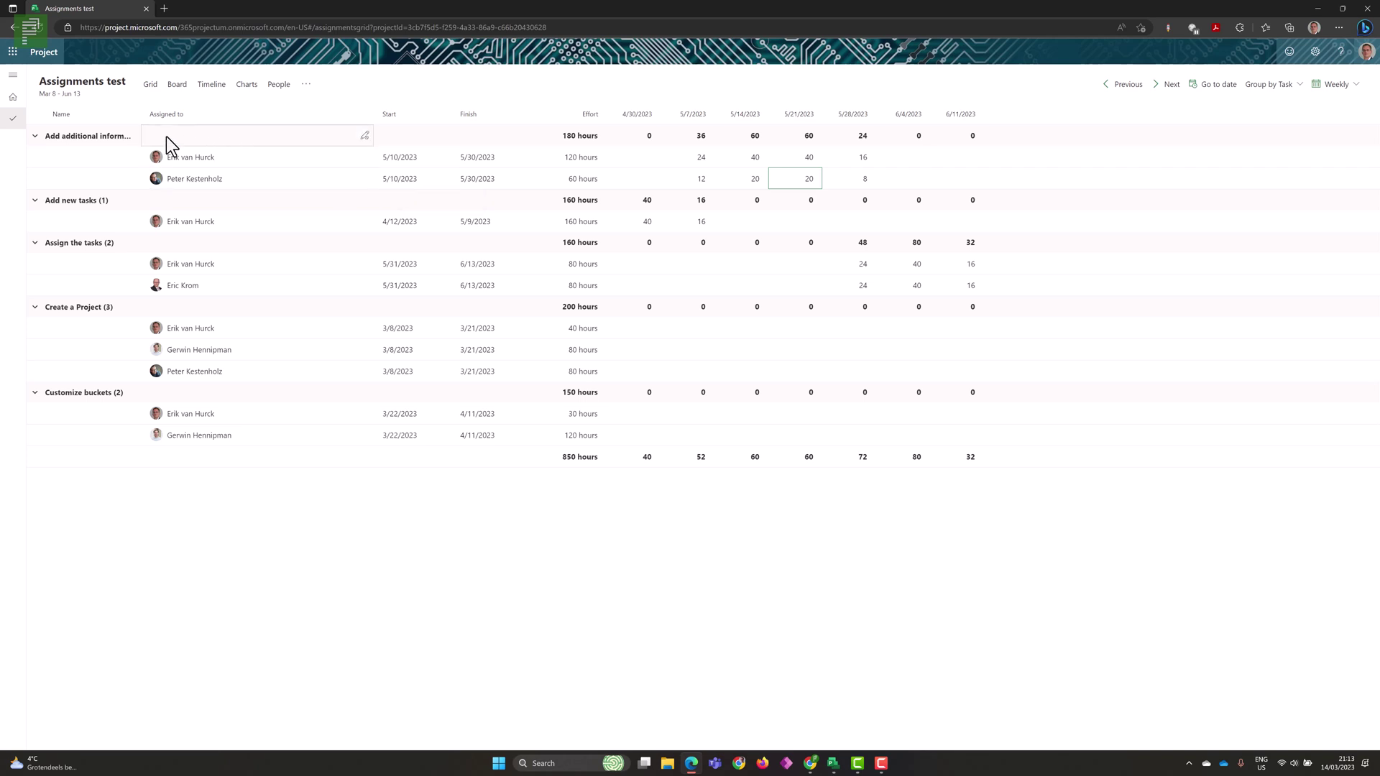
- Review the task list in Grid, then return to the Assignments view with daily hours
click(151, 86)
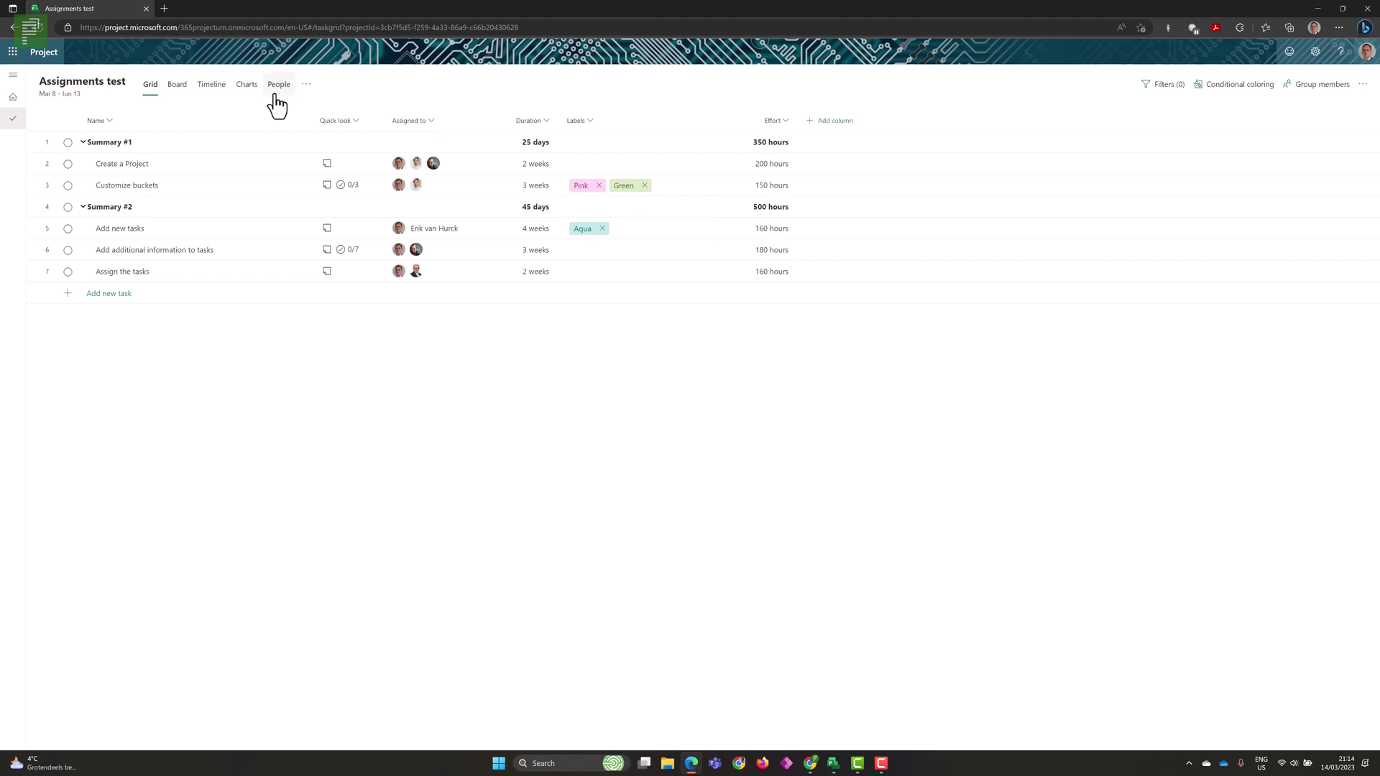
click(306, 84)
click(338, 113)
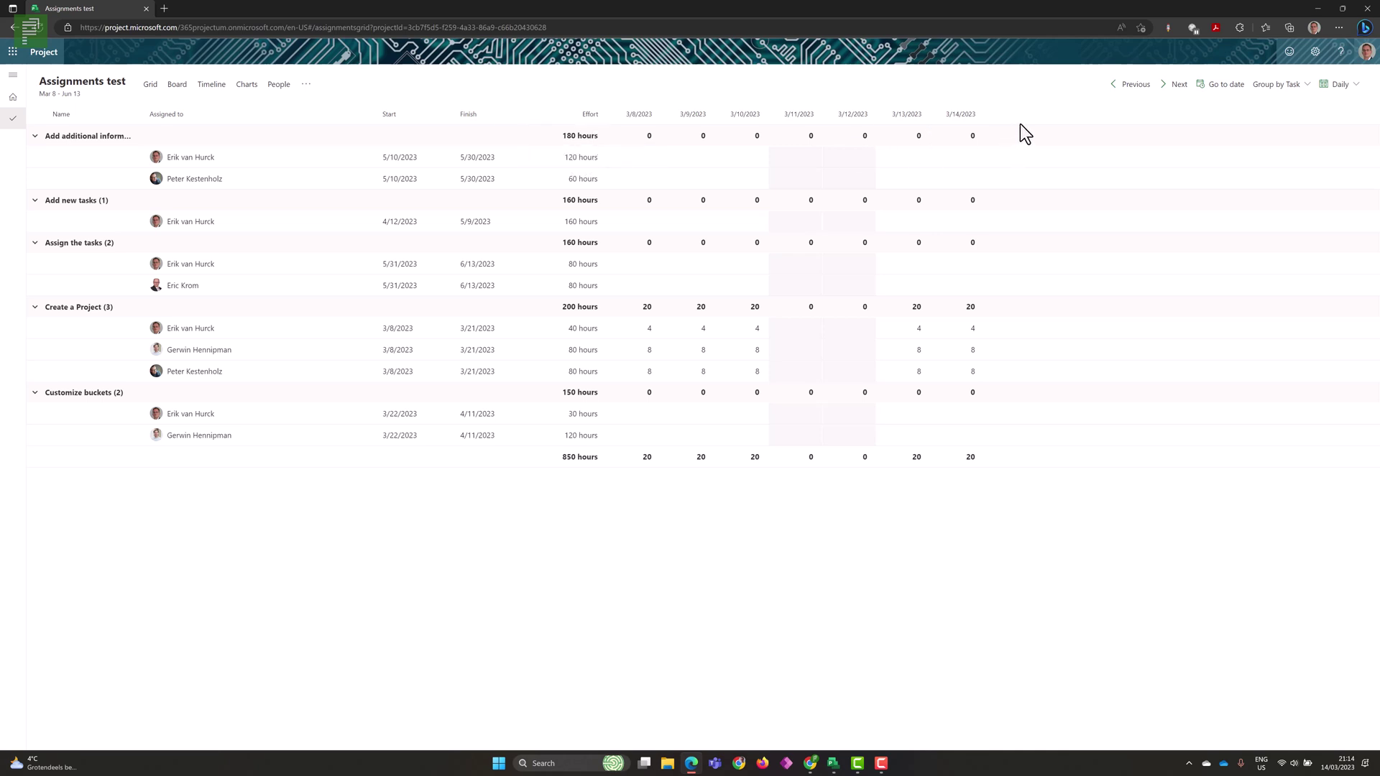
- Jump the timeline to the May assignment dates and switch the timescale to Weekly
click(1204, 88)
click(1329, 85)
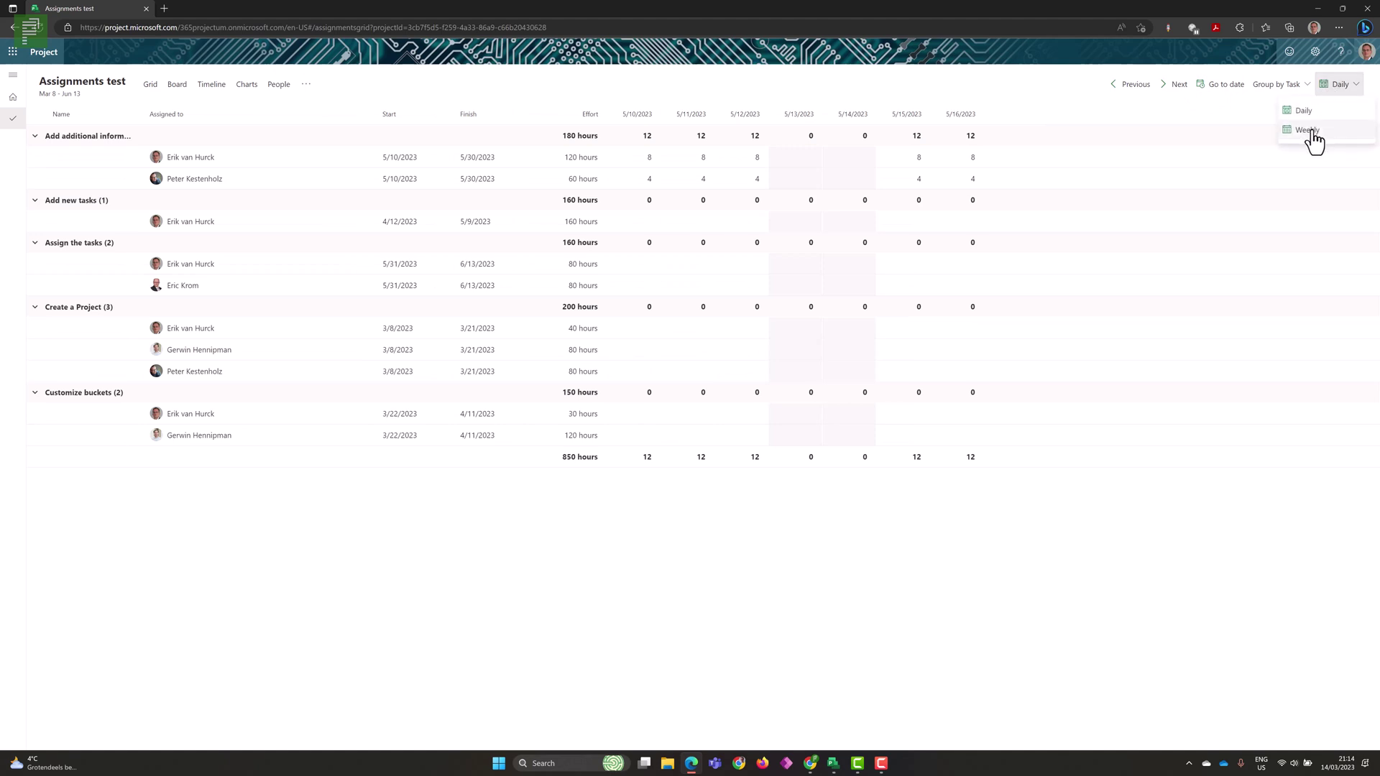
click(1312, 137)
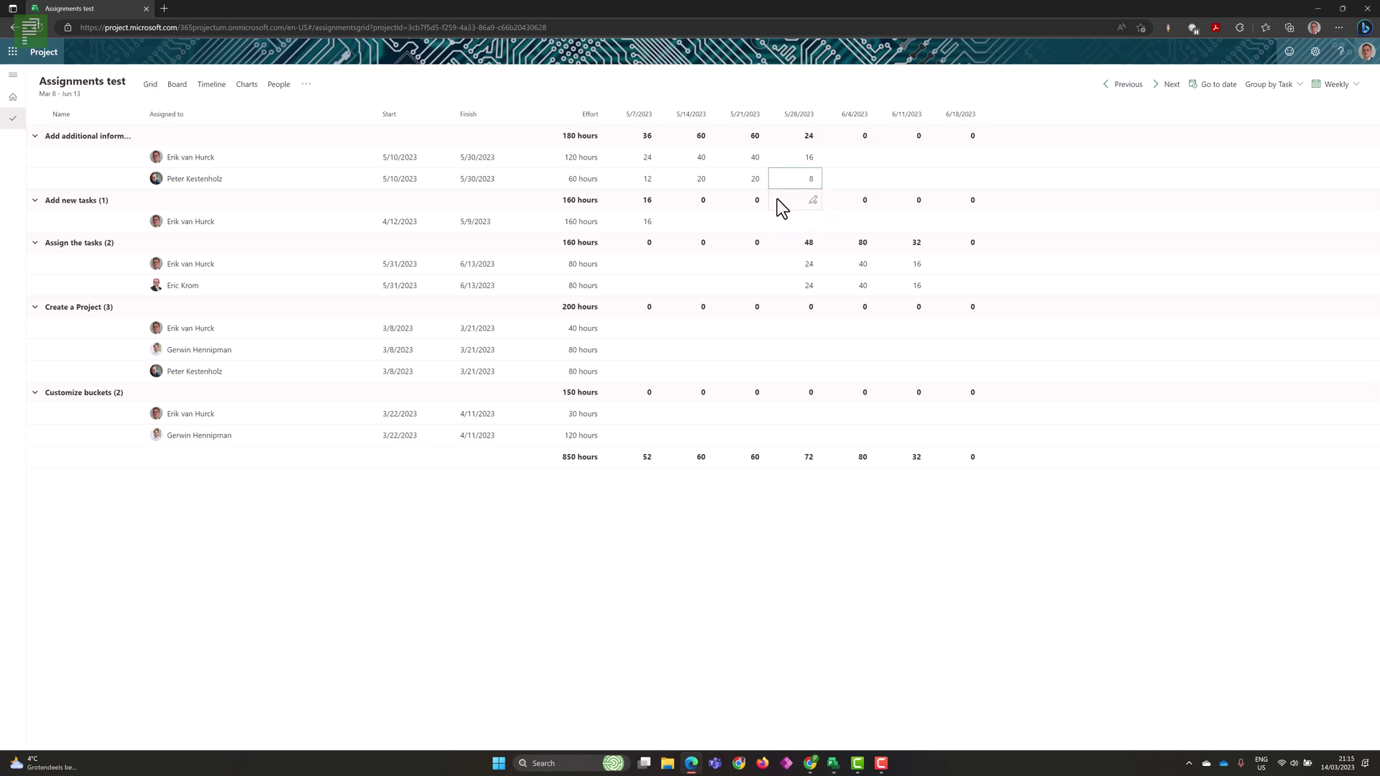
- Give the second assignee 20 hours in weeks 5/28, 6/4 and 6/11, extending their finish to 6/16/2023
text(20)
click(840, 180)
click(917, 179)
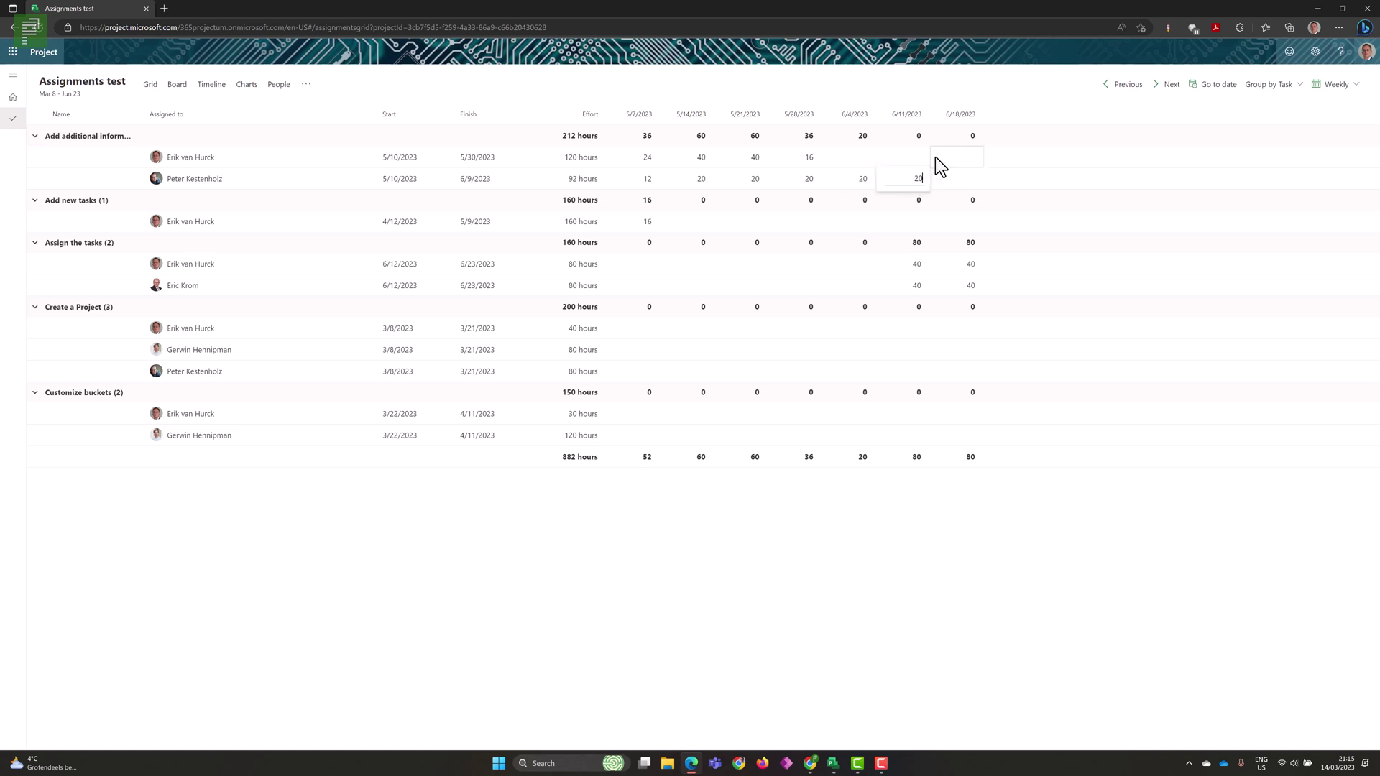
click(935, 158)
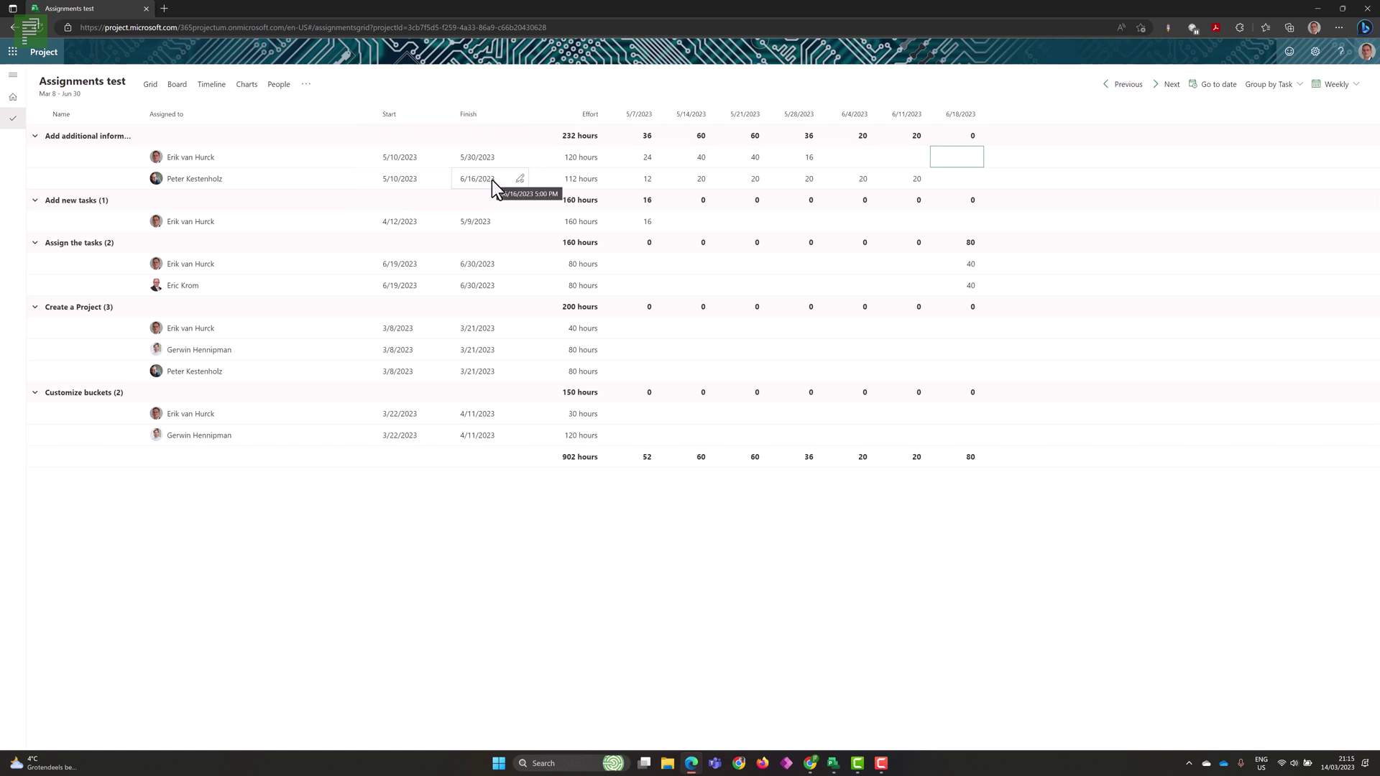
- Confirm the 232-hour task total in Grid, then reopen Assignments with a Weekly timescale
click(152, 85)
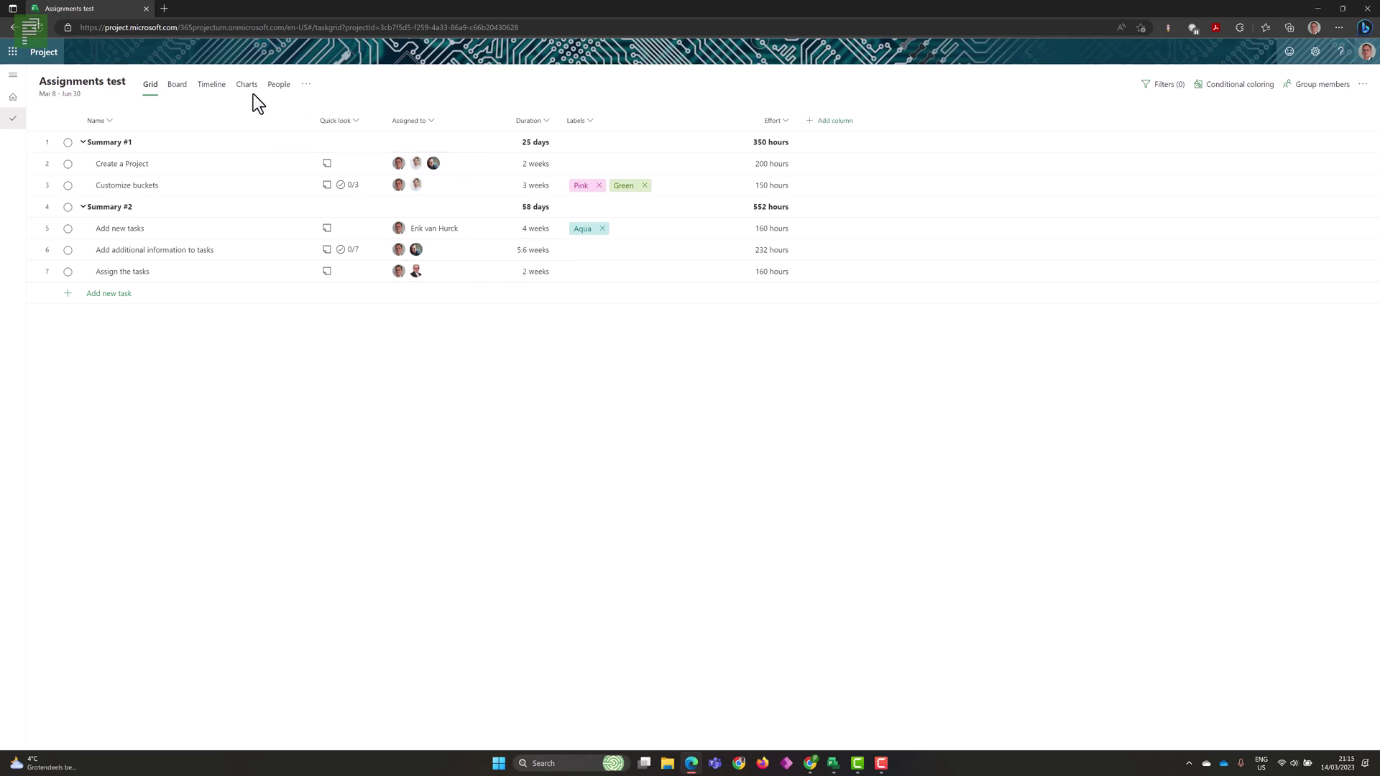
click(306, 84)
click(304, 111)
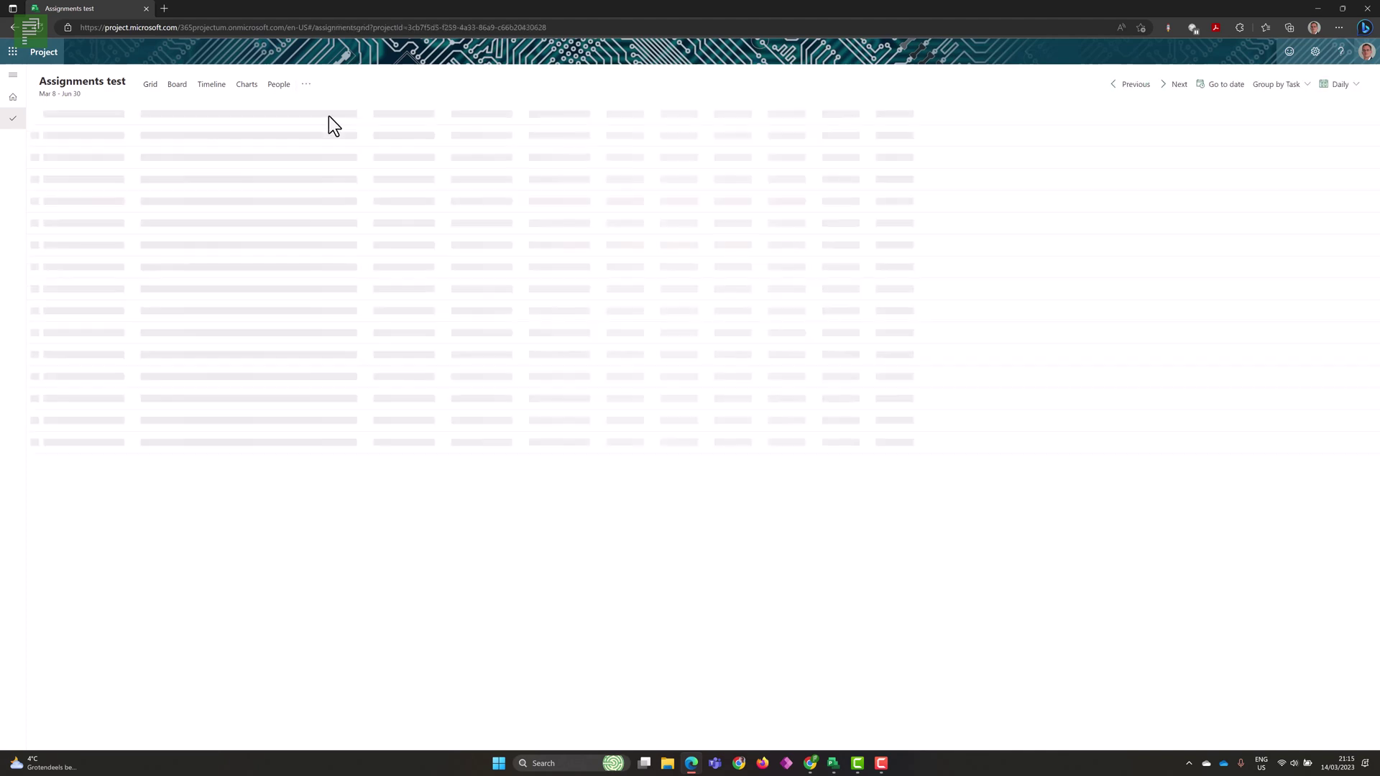
click(1344, 100)
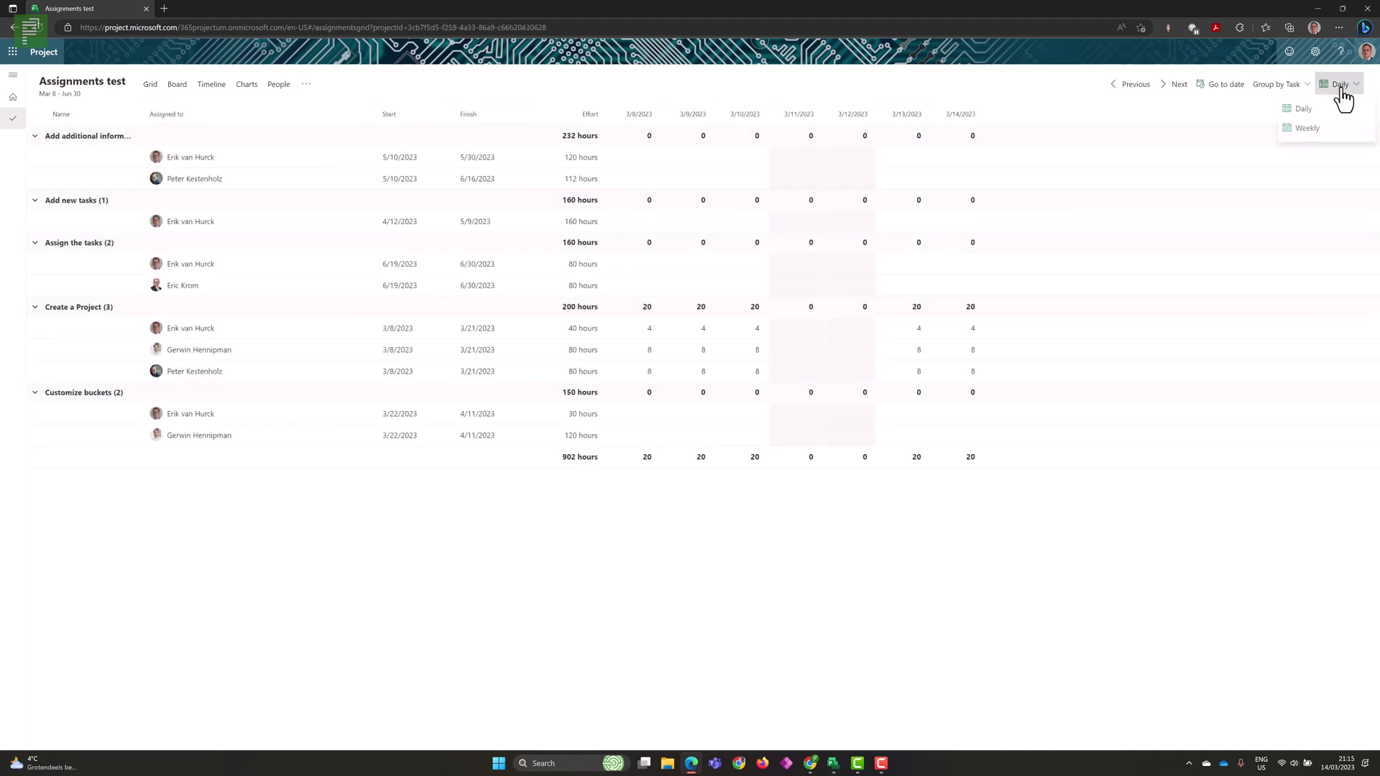
click(1323, 135)
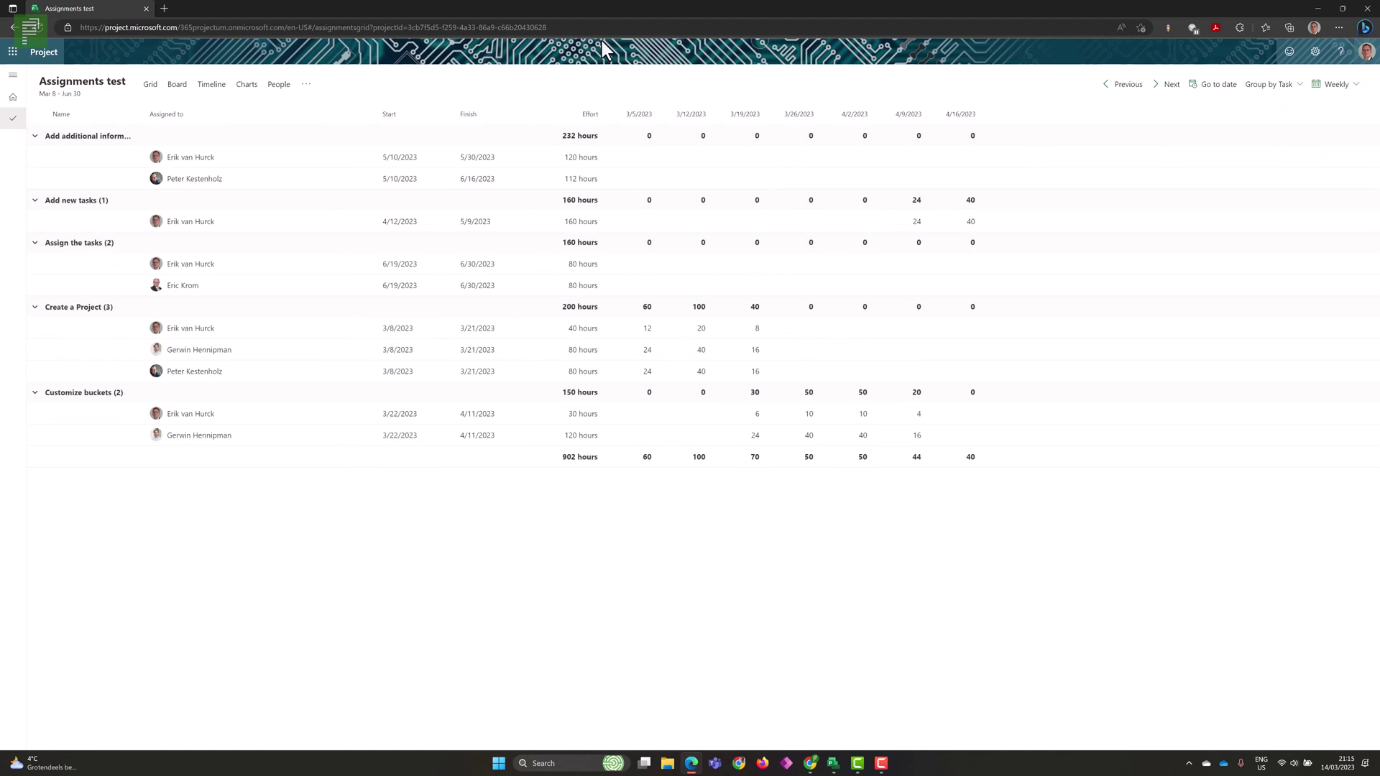
- Move the weekly grid to June 11, 2023 using Go to date
click(1163, 88)
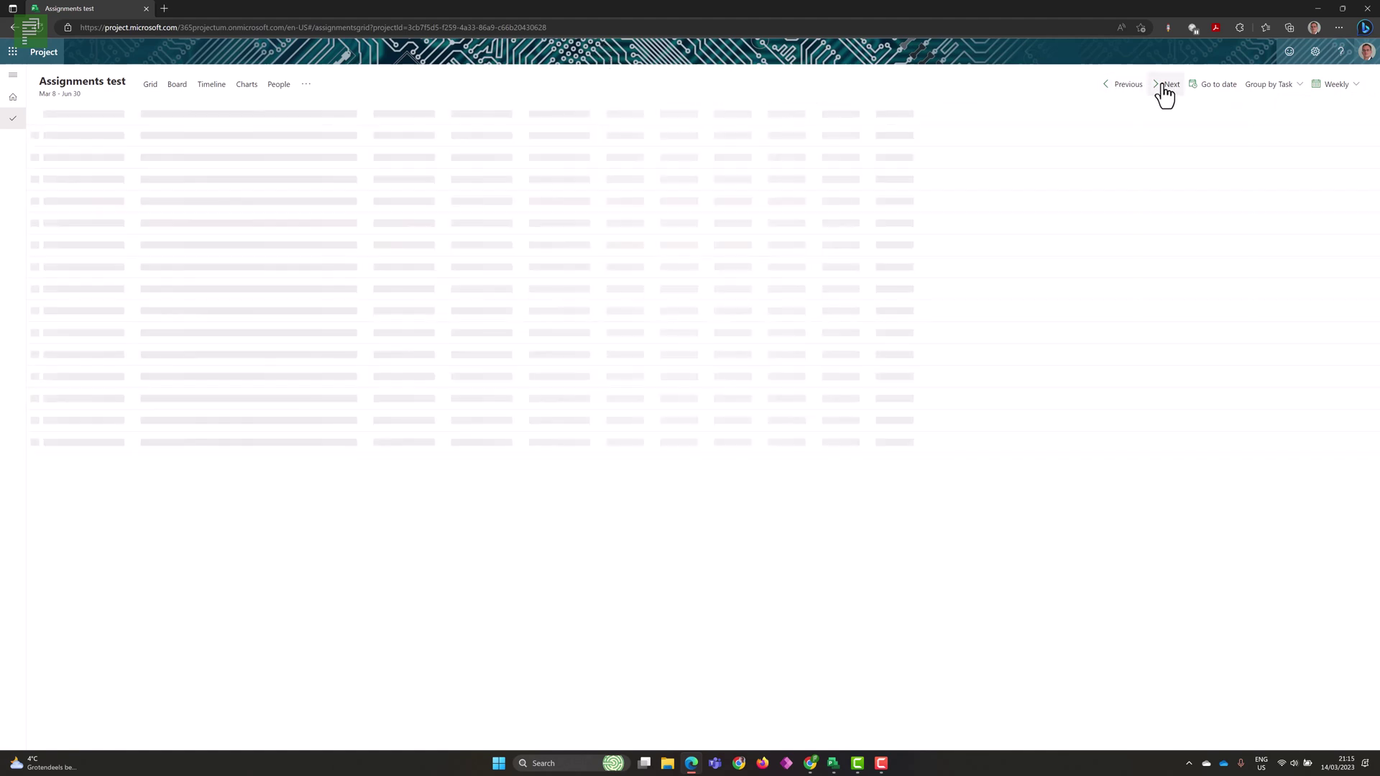
click(1164, 87)
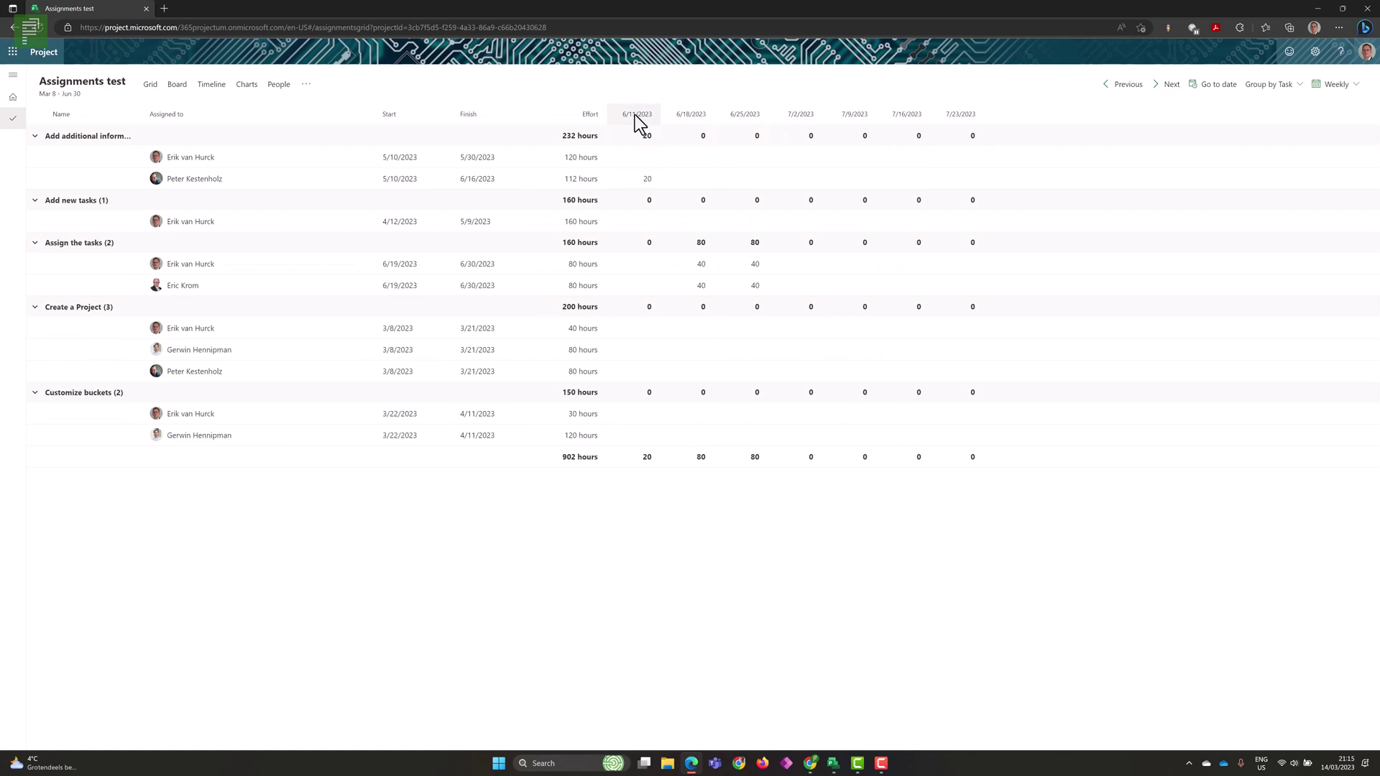
click(1225, 88)
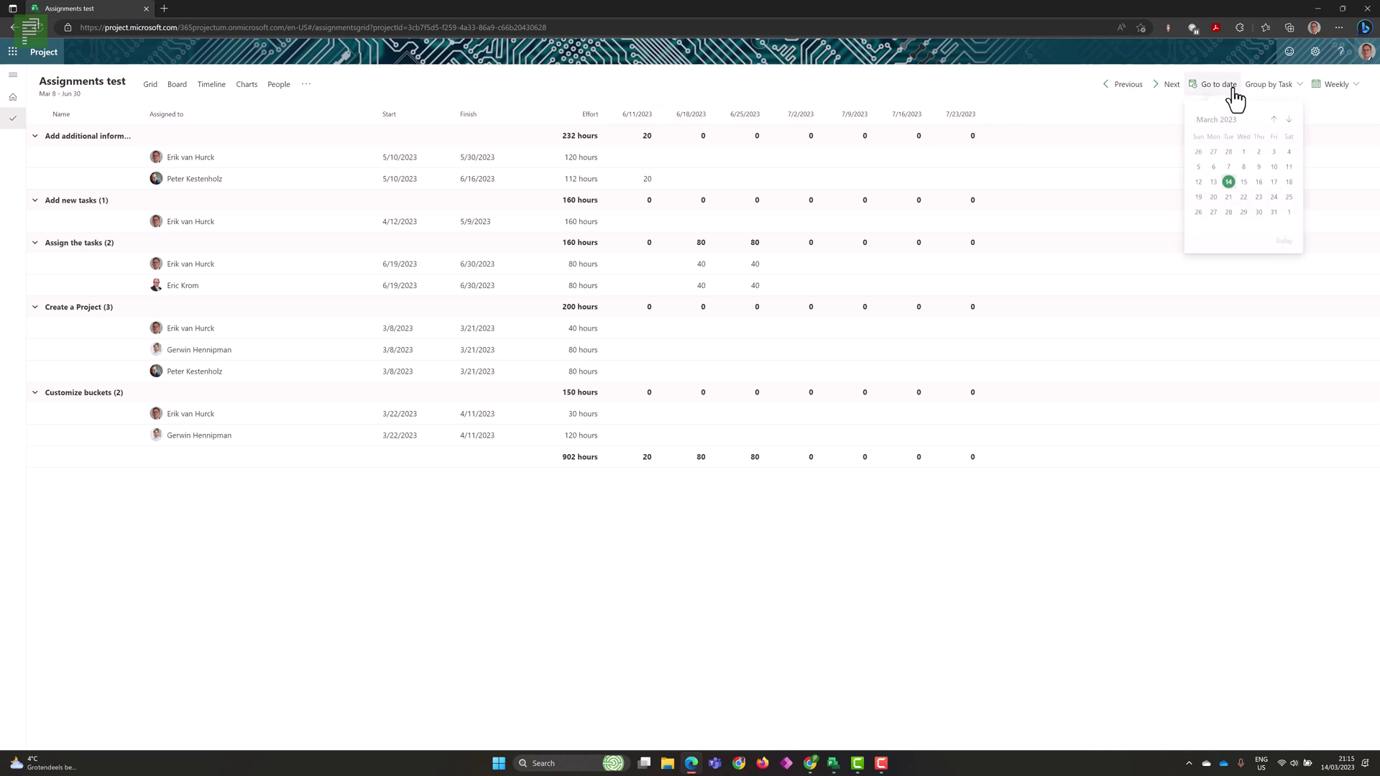
click(1290, 120)
click(1289, 121)
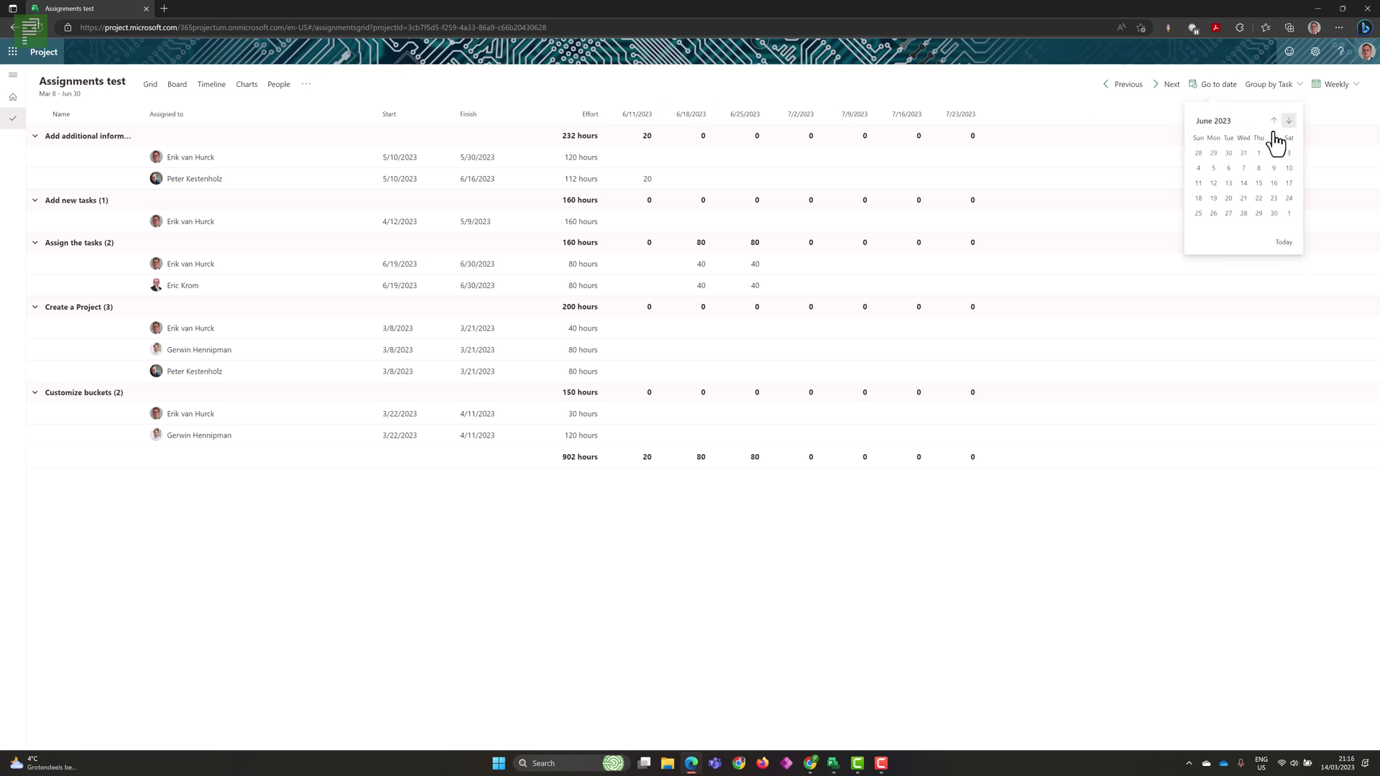
click(1198, 183)
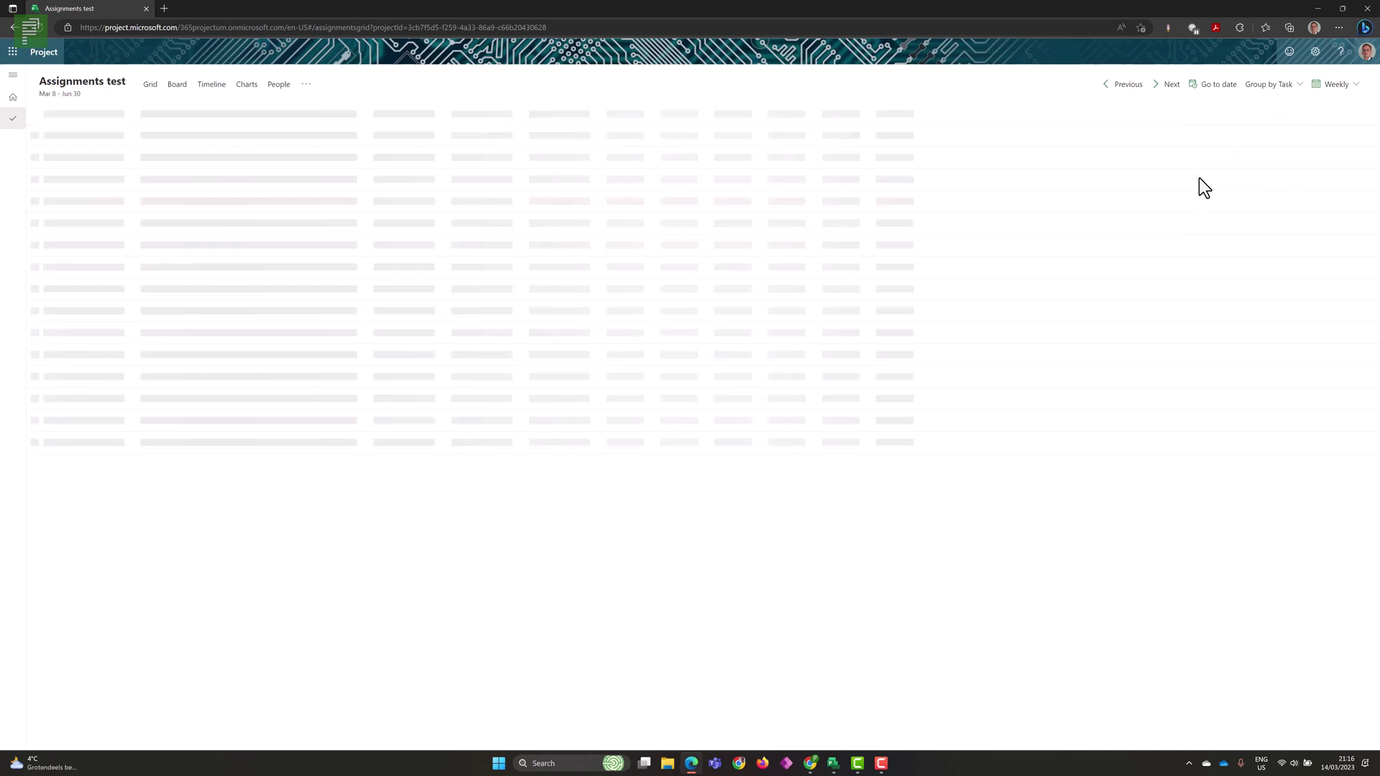
- Switch the timescale to Daily and page to the days 6/11–6/17/2023
click(1328, 86)
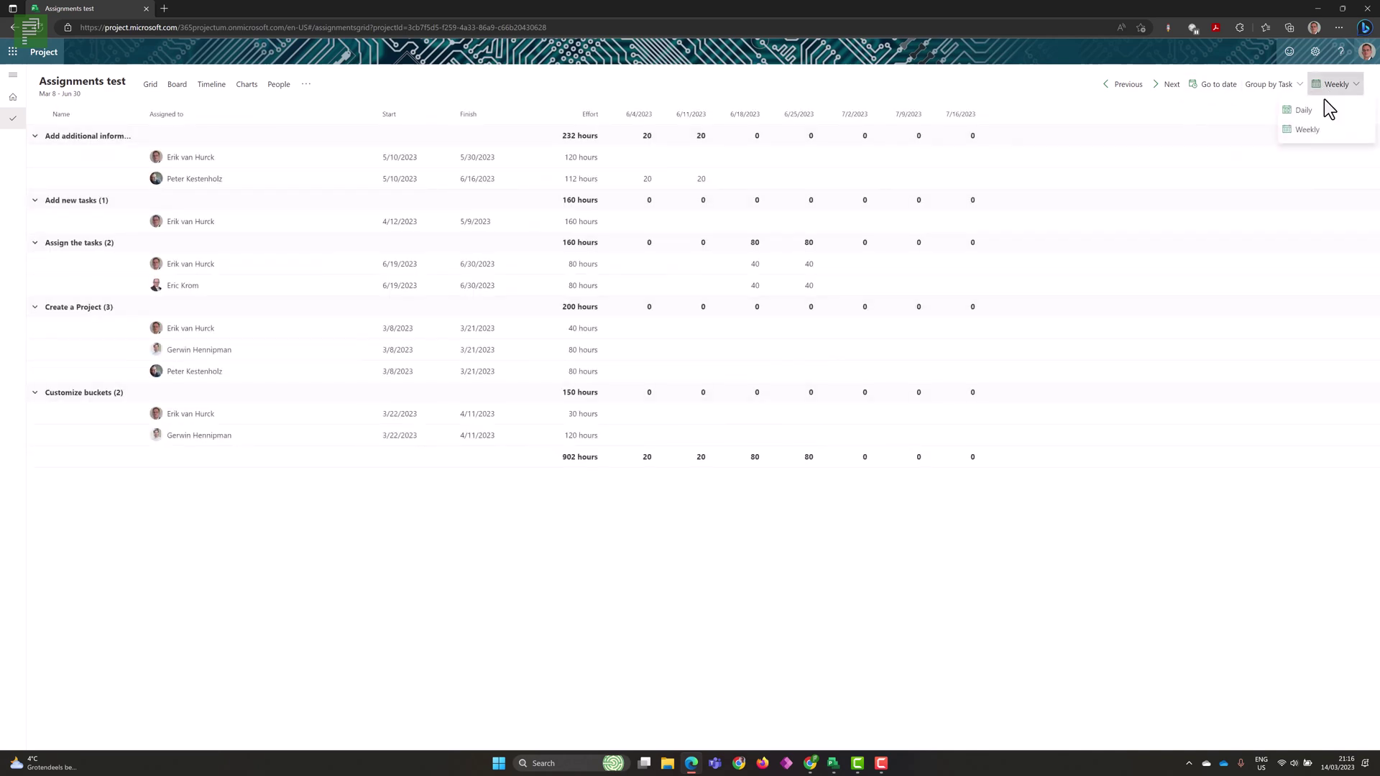
click(1304, 111)
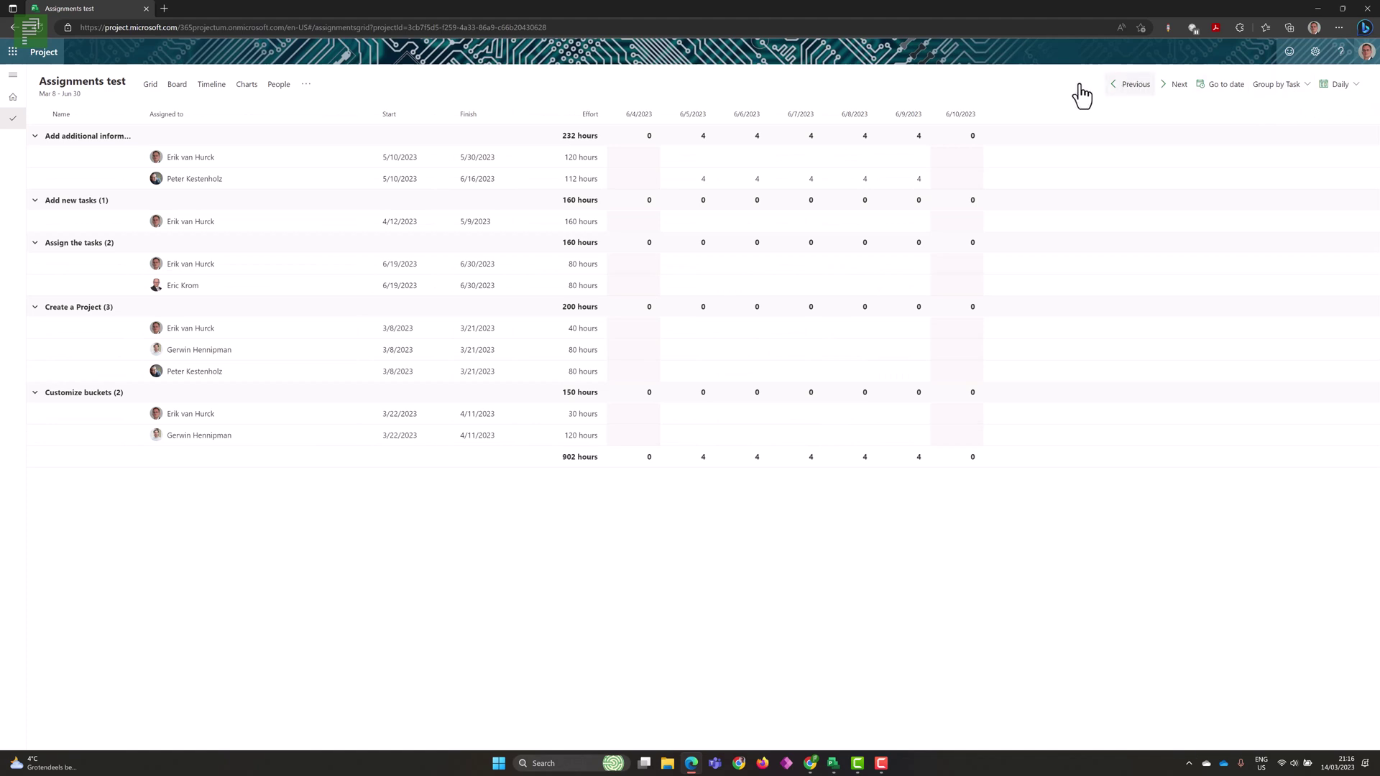
click(1164, 89)
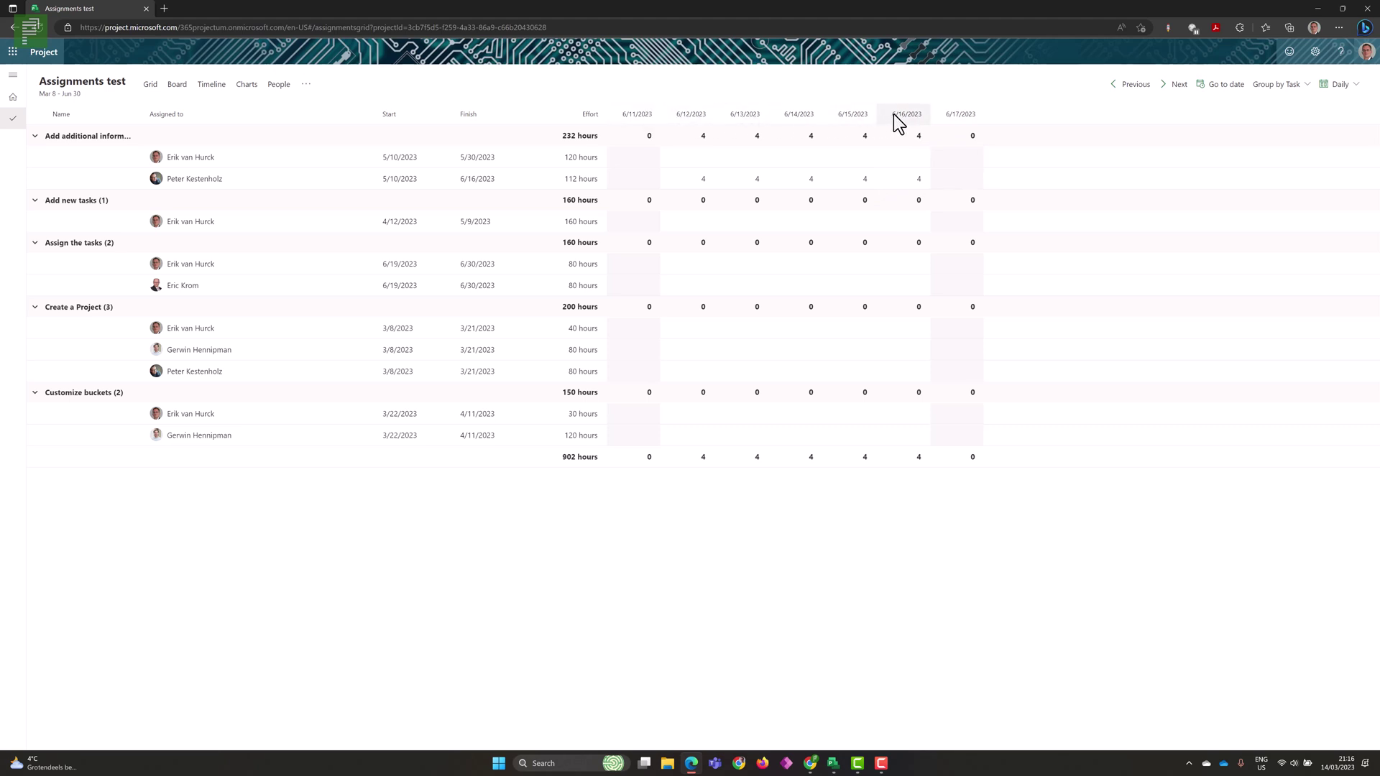
click(899, 135)
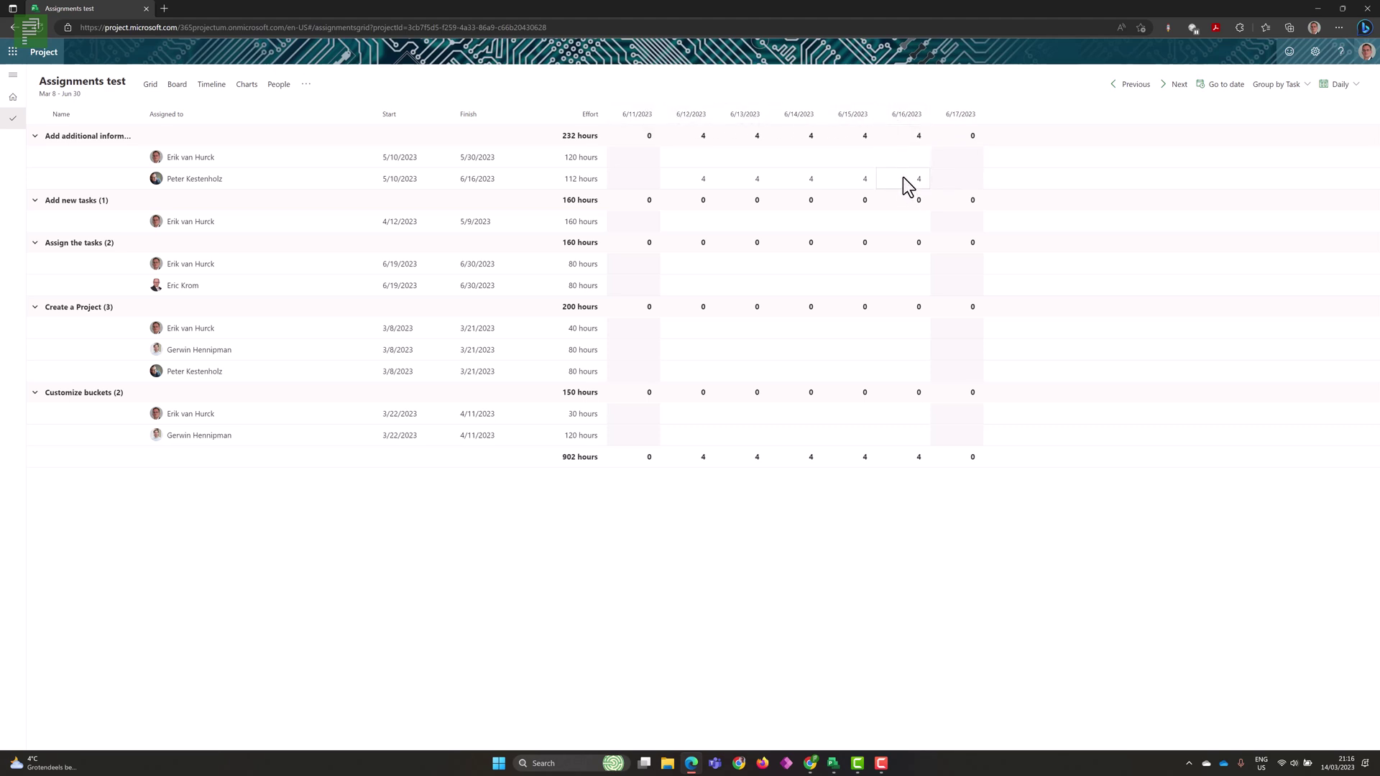